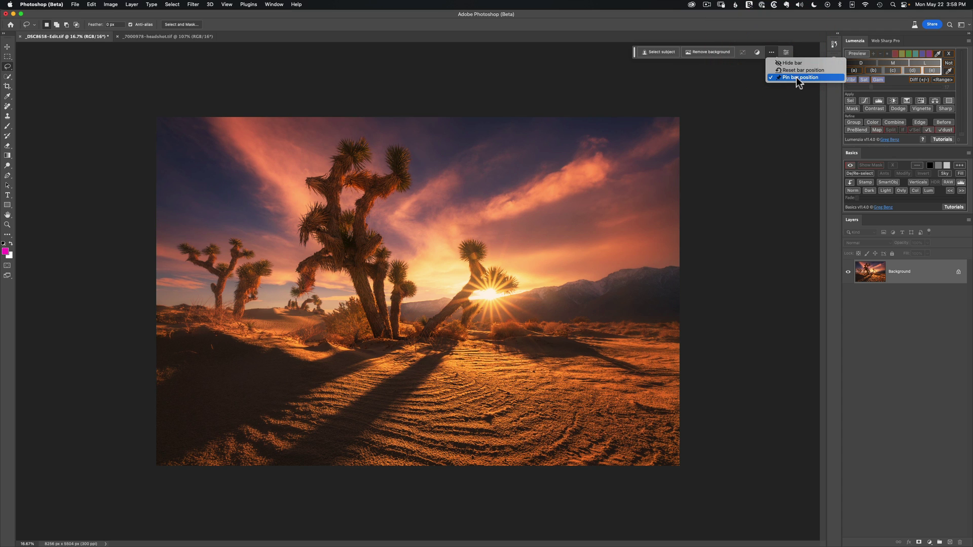
- Lasso an oval area of sand in the foreground below the sun and Generative Fill it with the prompt "desert fox lying down"
click(770, 51)
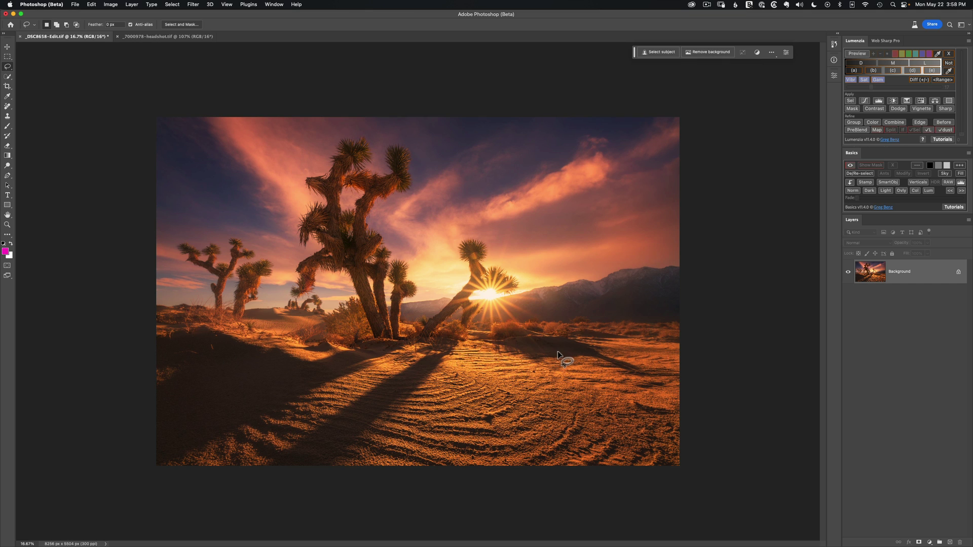
mouse_move(558, 351)
mouse_down()
mouse_move(506, 362)
mouse_move(481, 391)
mouse_move(485, 411)
mouse_move(546, 429)
mouse_move(580, 423)
mouse_move(598, 406)
mouse_move(607, 371)
mouse_move(558, 350)
mouse_up()
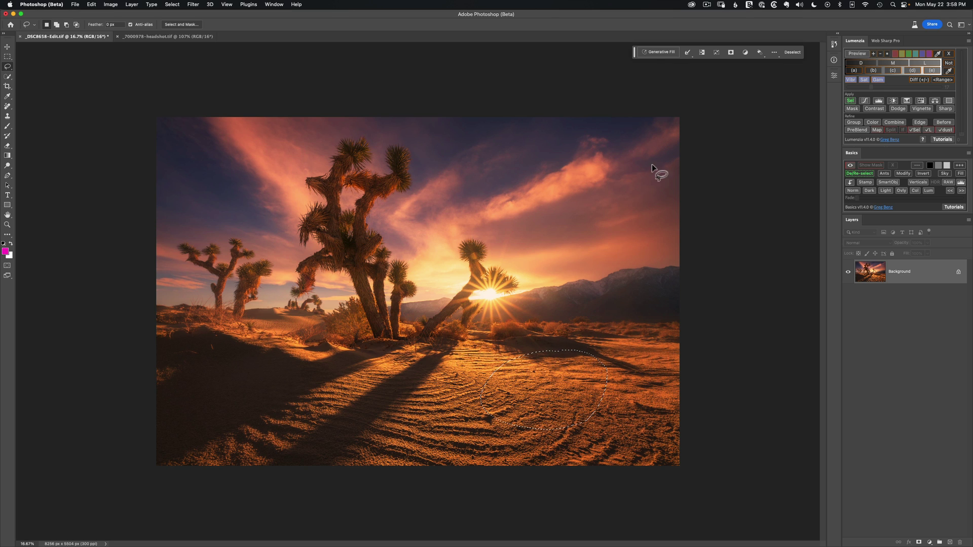
click(659, 52)
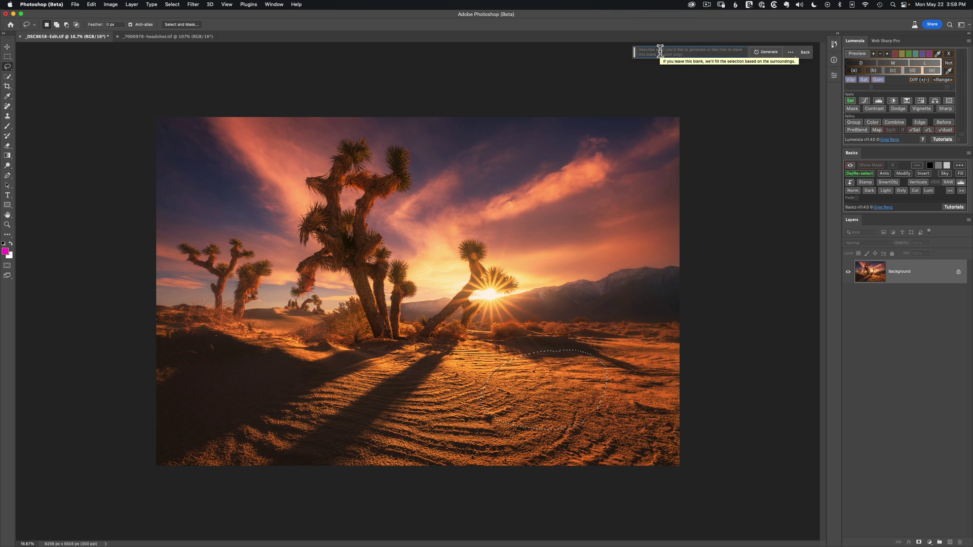
click(659, 50)
text(desert fox lying)
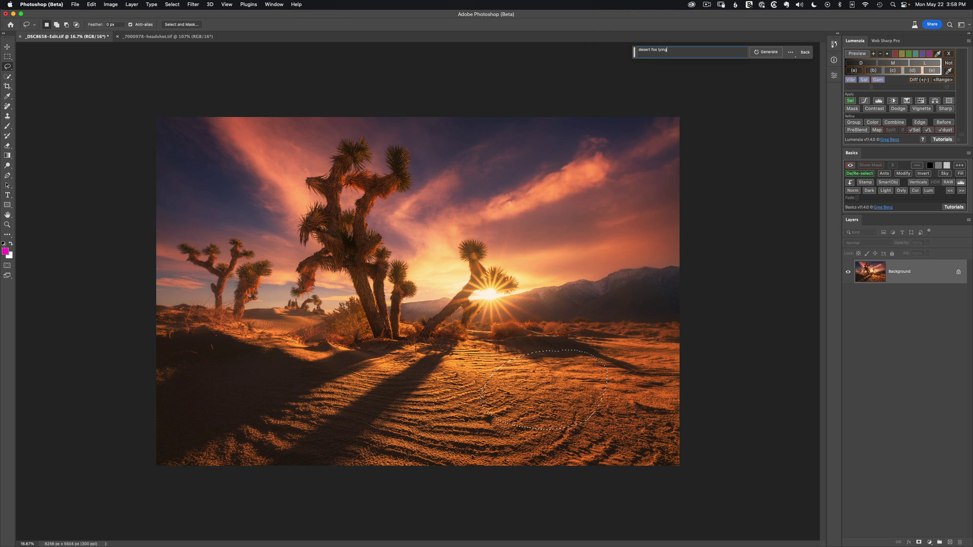
text( down)
click(682, 52)
click(762, 54)
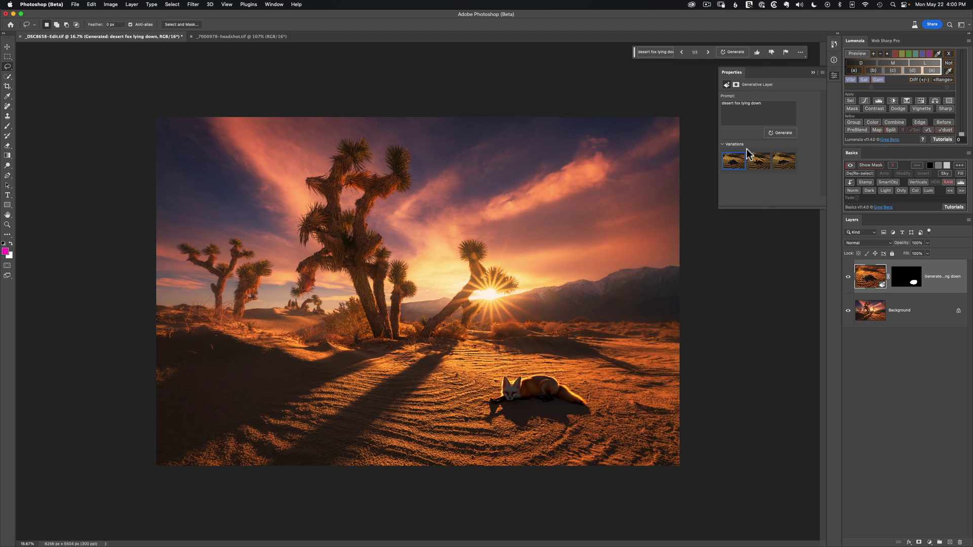
- Preview the second fox variation, give it negative feedback and dismiss the feedback notice
mouse_move(793, 161)
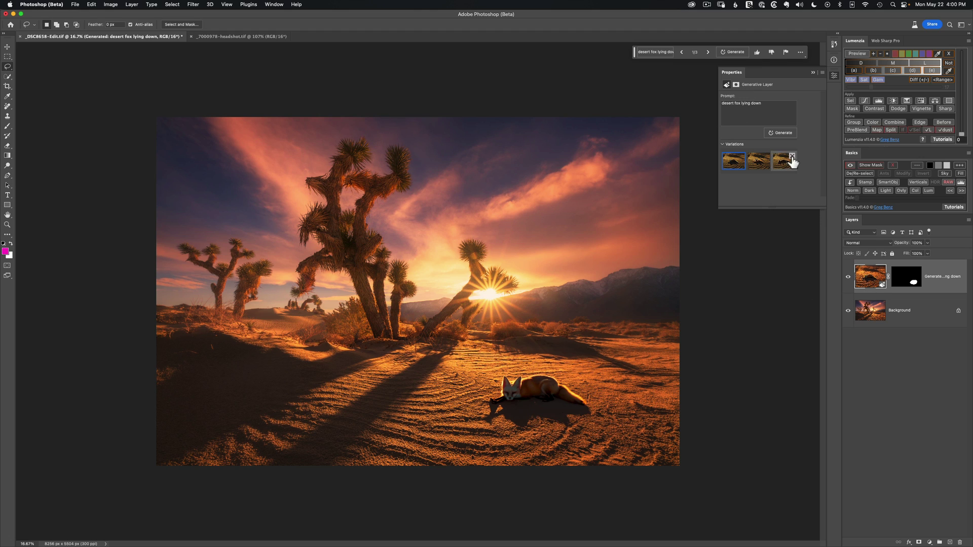
click(758, 170)
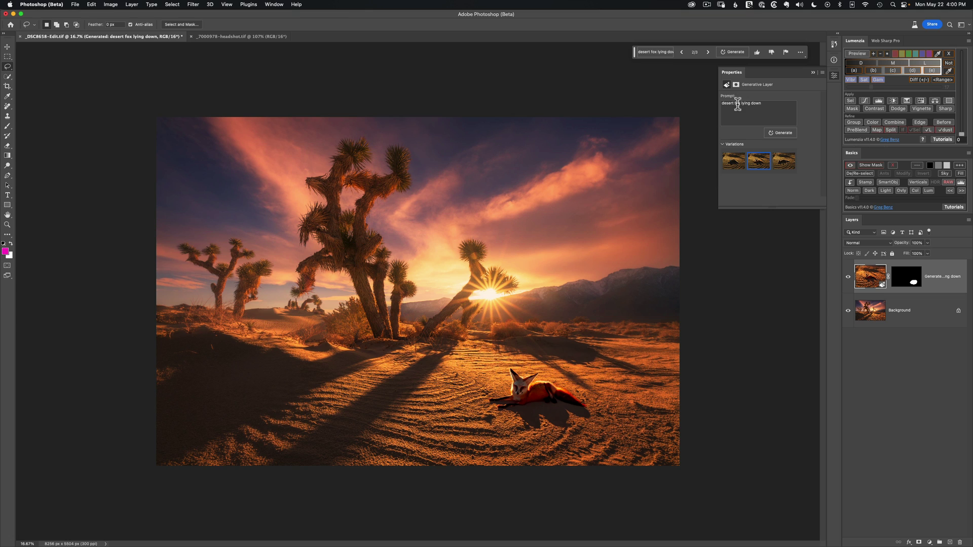
click(771, 52)
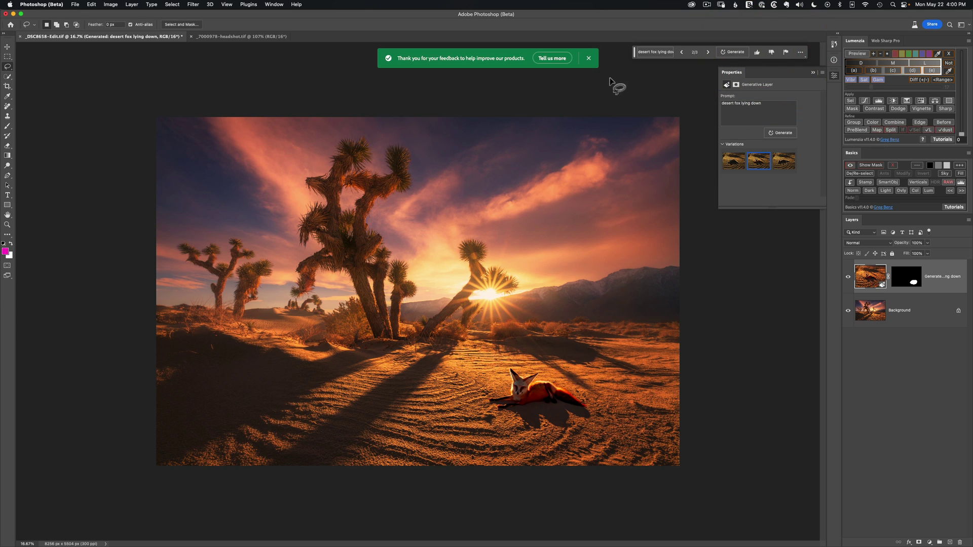
click(589, 58)
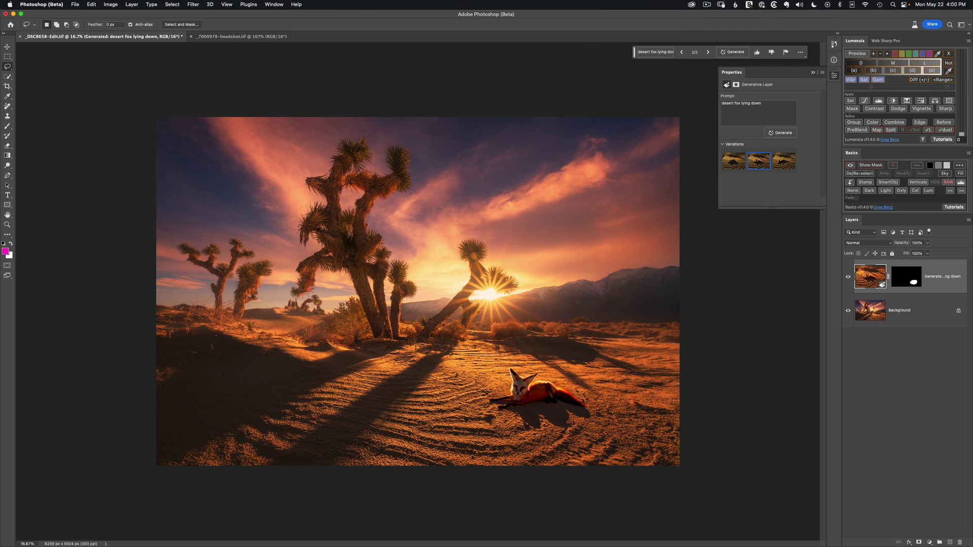
- Compare the third fox variation with the image without the generated layer and give that variation negative feedback
click(783, 165)
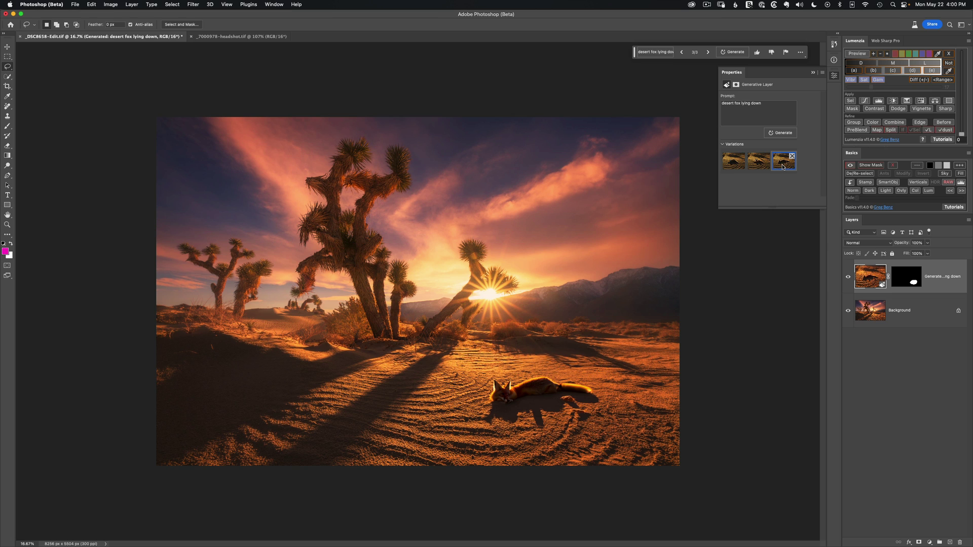
click(848, 278)
click(849, 278)
click(771, 53)
click(588, 60)
- Delete the third and second fox variations and generate more variations from the same prompt
click(792, 157)
click(767, 156)
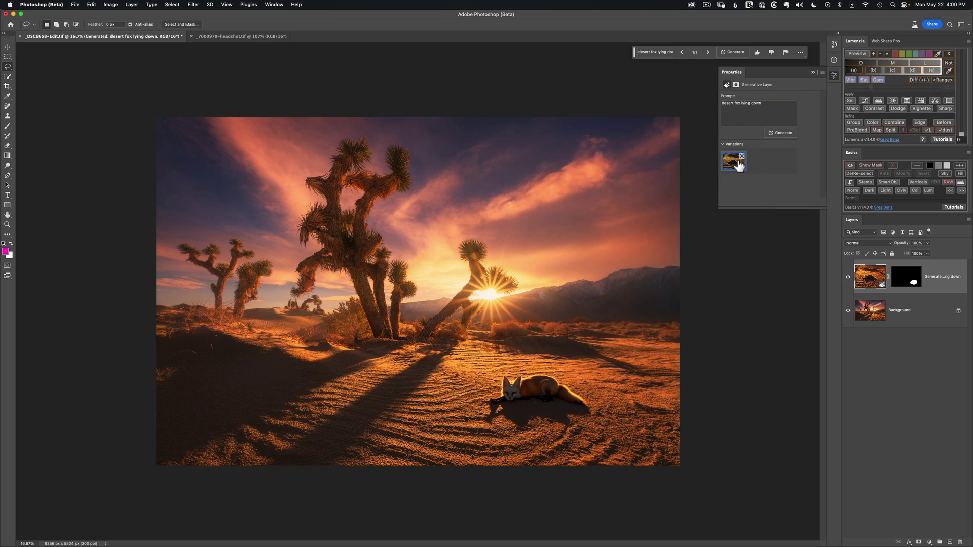
click(771, 133)
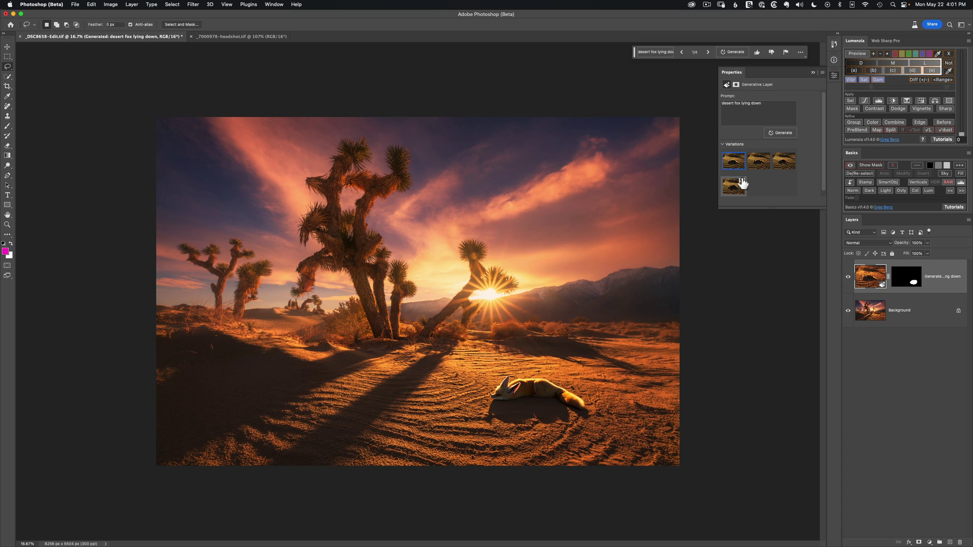
- Compare the fox variations and select the fourth one, with the fox facing the camera
click(754, 166)
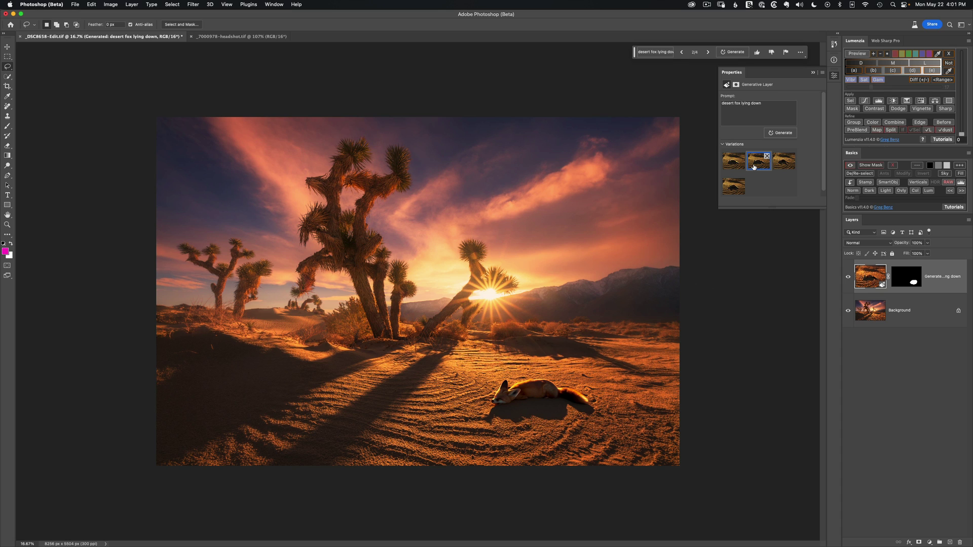
click(780, 167)
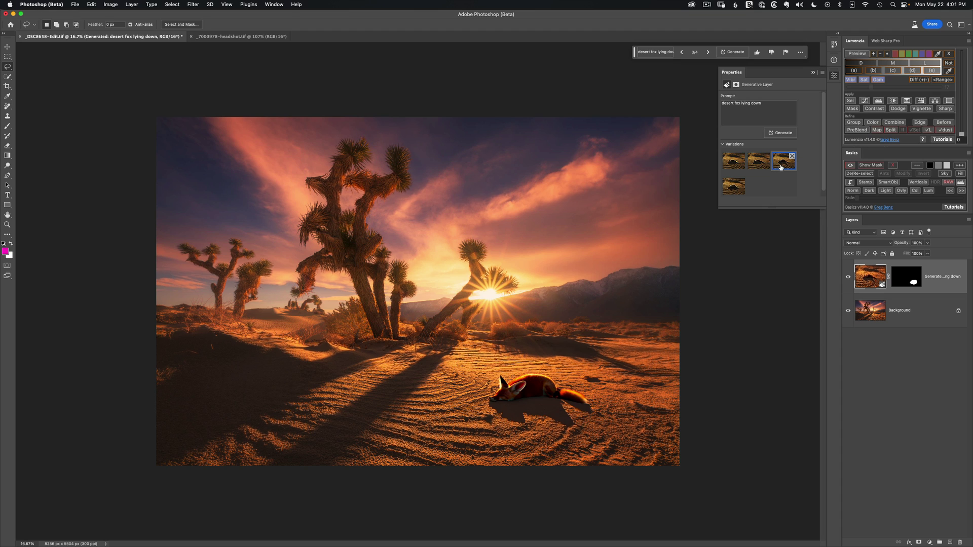
click(735, 195)
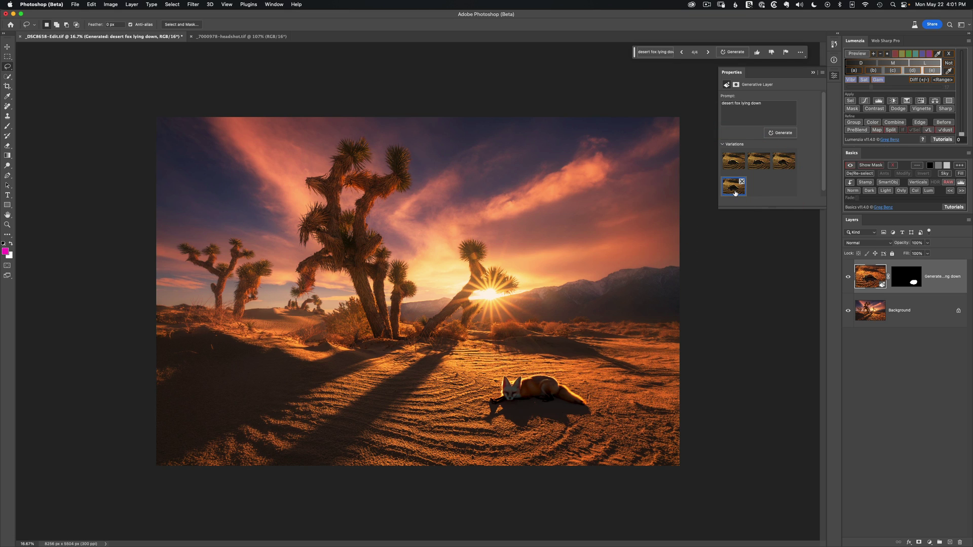
- Examine the generated layer's mask and its fill with and without the mask while the background is hidden, and restore the normal view
alt+click(897, 285)
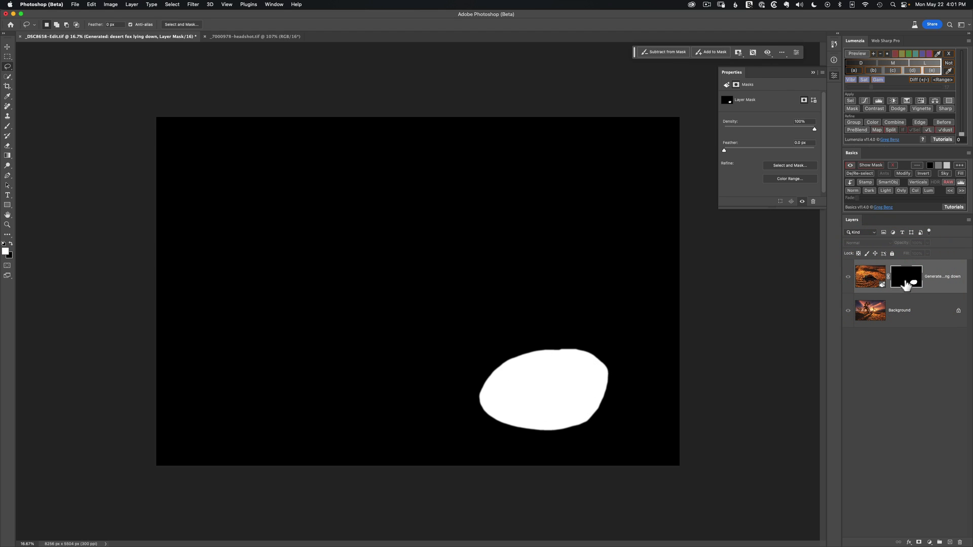
alt+click(905, 284)
shift+click(903, 282)
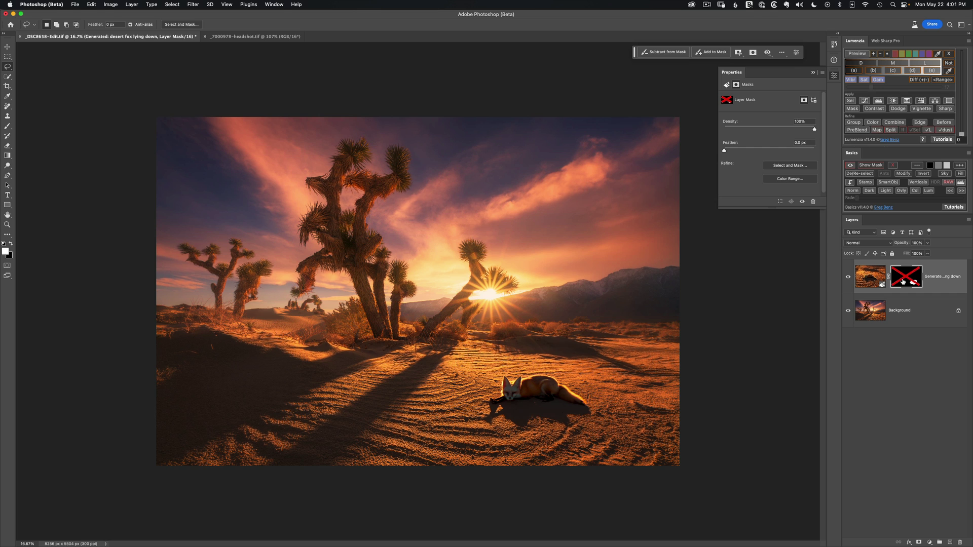
click(849, 311)
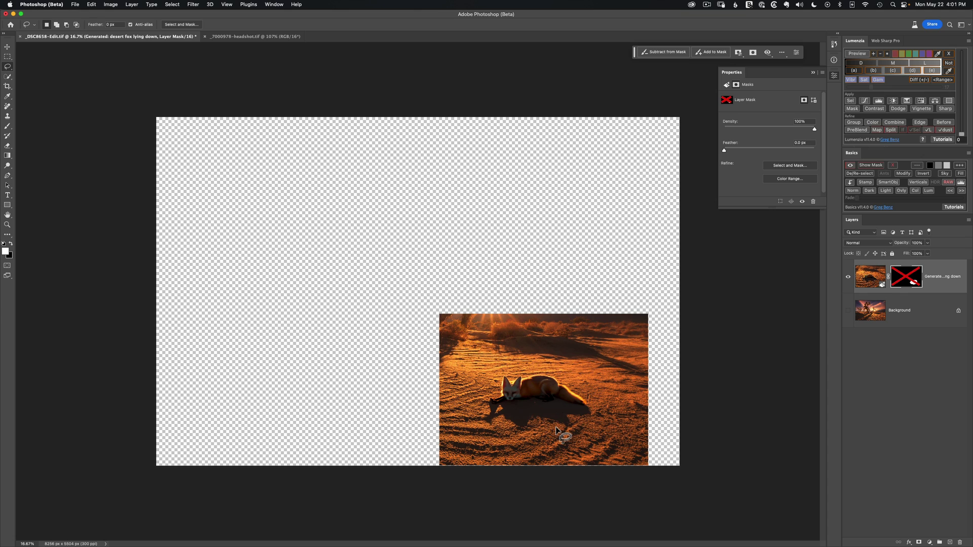
shift+click(900, 282)
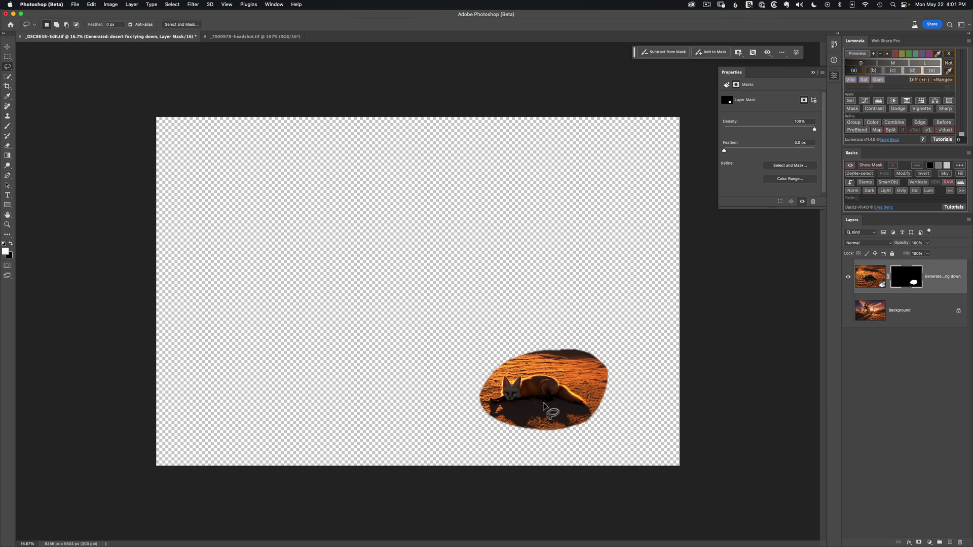
click(848, 311)
click(876, 278)
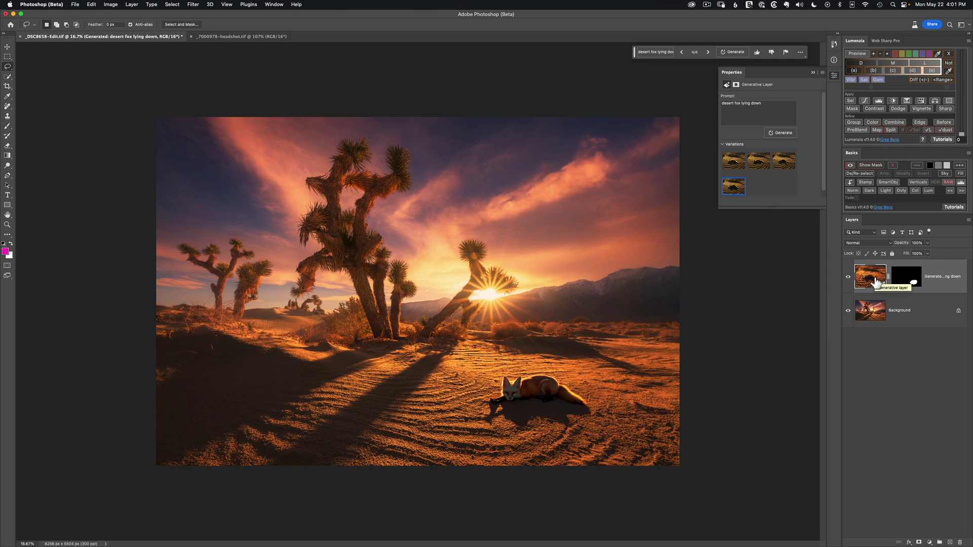
- Convert the generated fox layer to separate layers
double_click(875, 281)
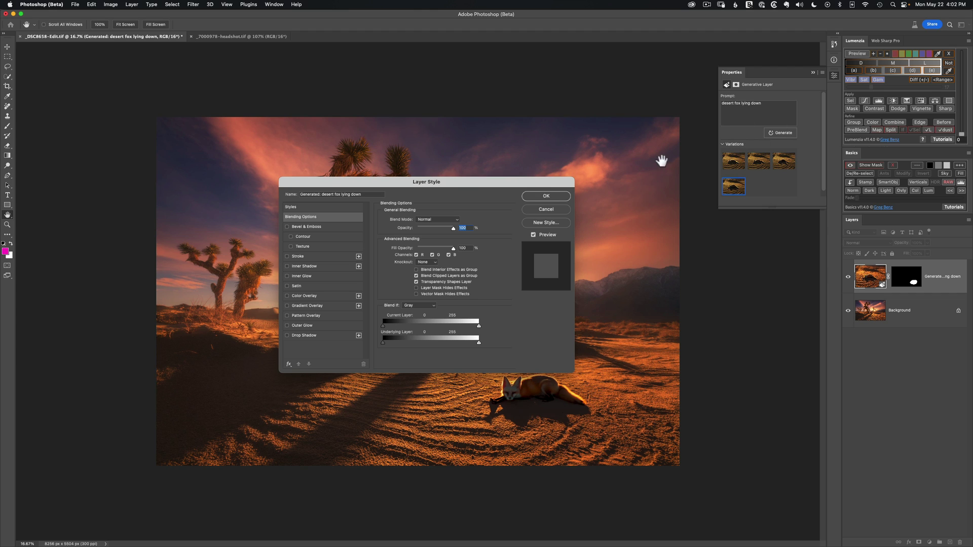
click(555, 210)
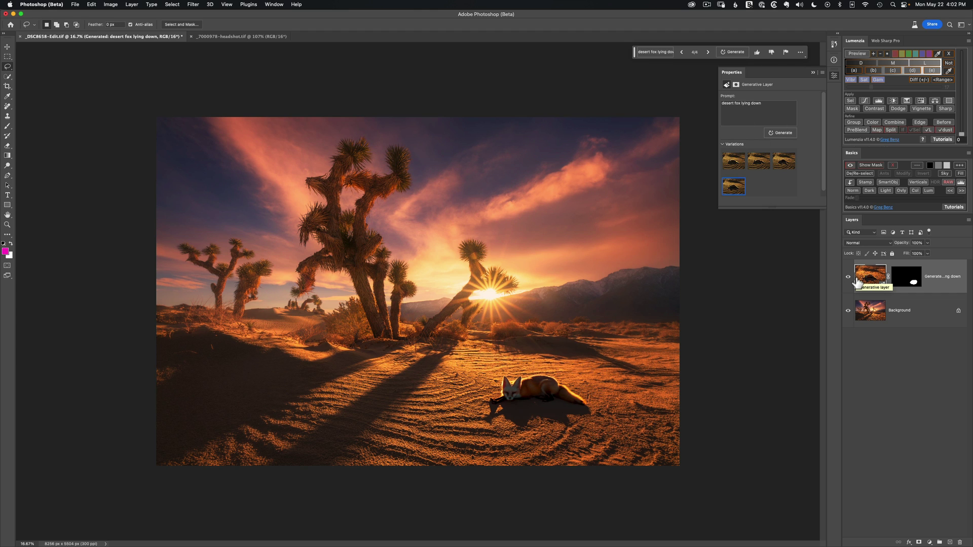
right_click(911, 267)
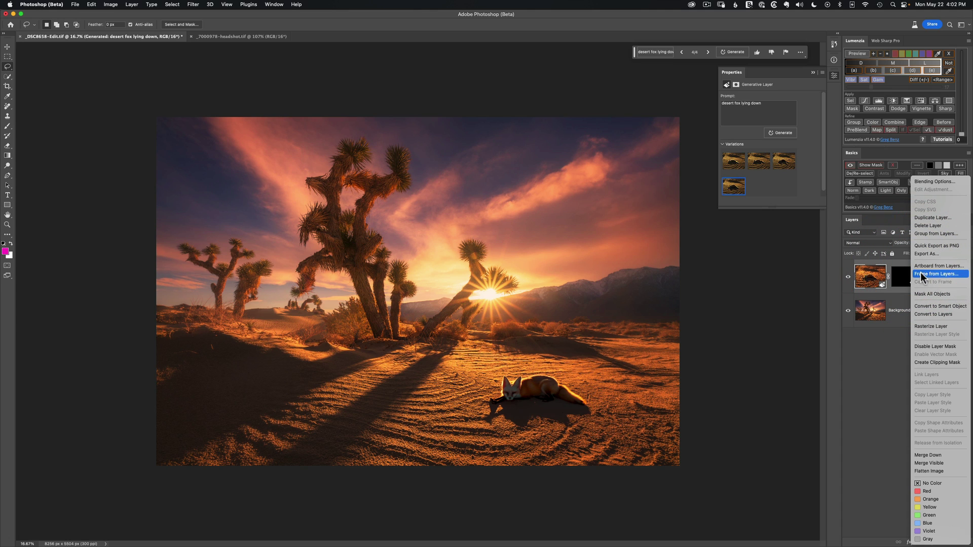
click(941, 315)
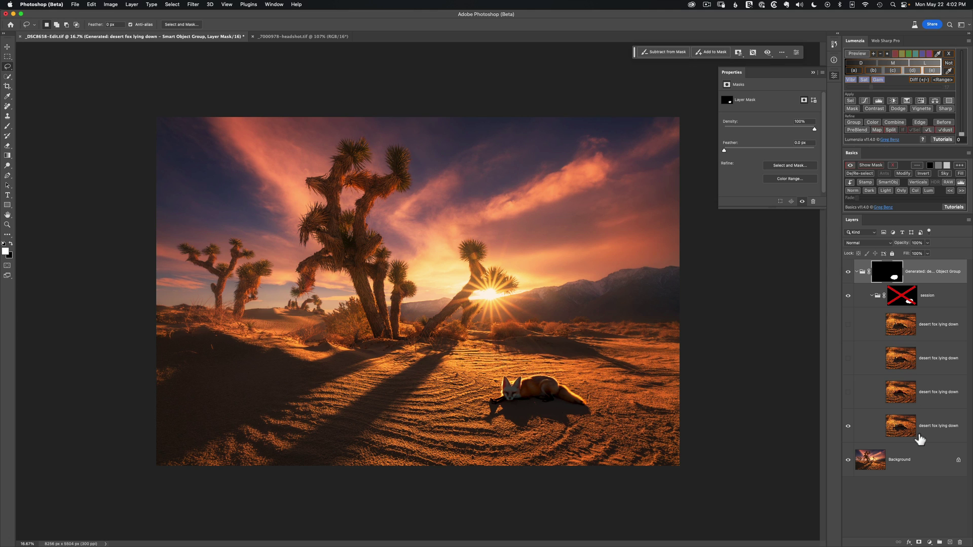
- Show the three hidden fox variation layers one after another and hide them again
click(848, 392)
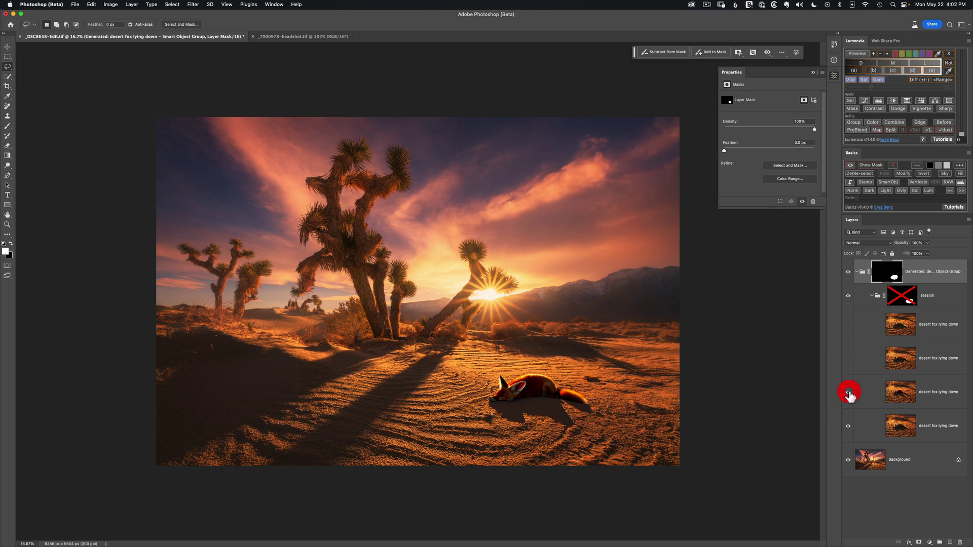
click(848, 358)
click(848, 324)
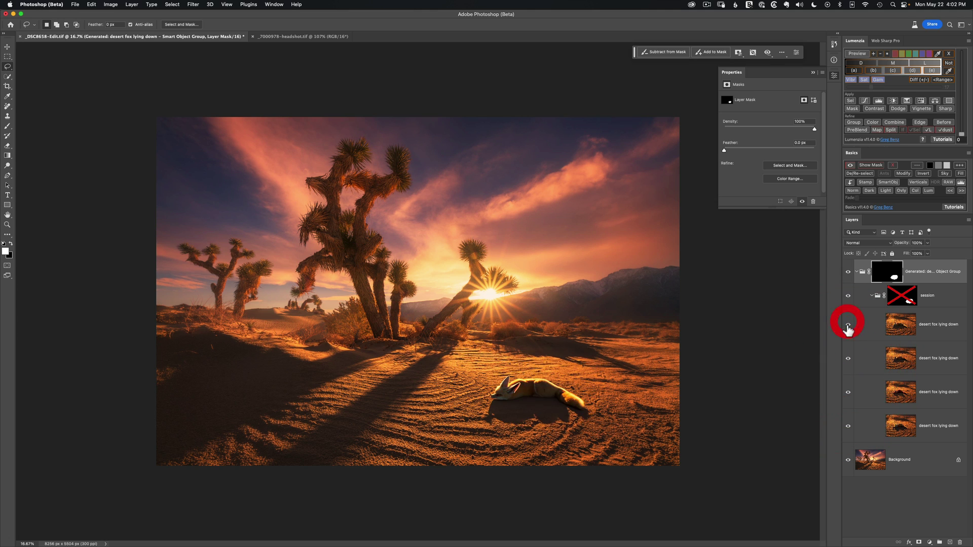
click(848, 325)
click(848, 358)
click(848, 392)
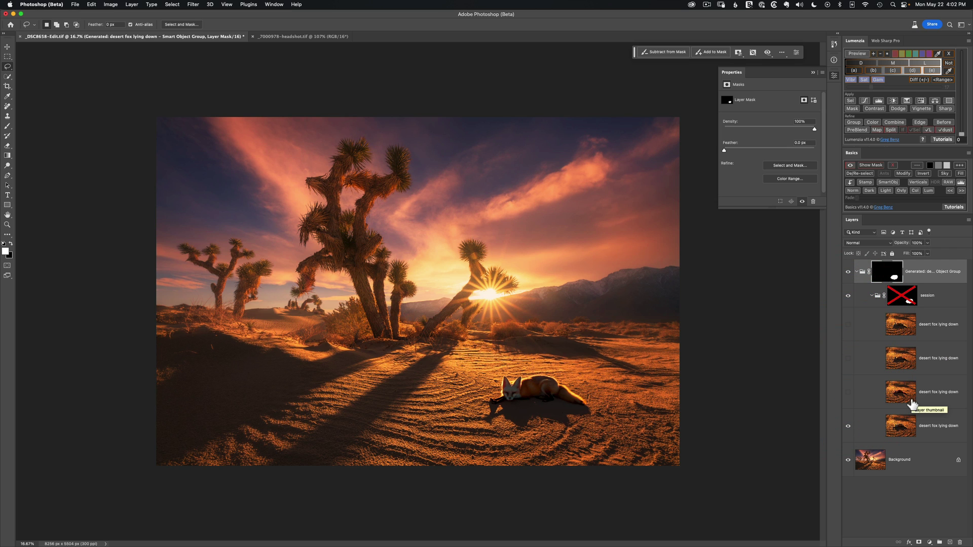
- Undo the conversion to layers by returning to the Disable Layer Mask history state
click(834, 44)
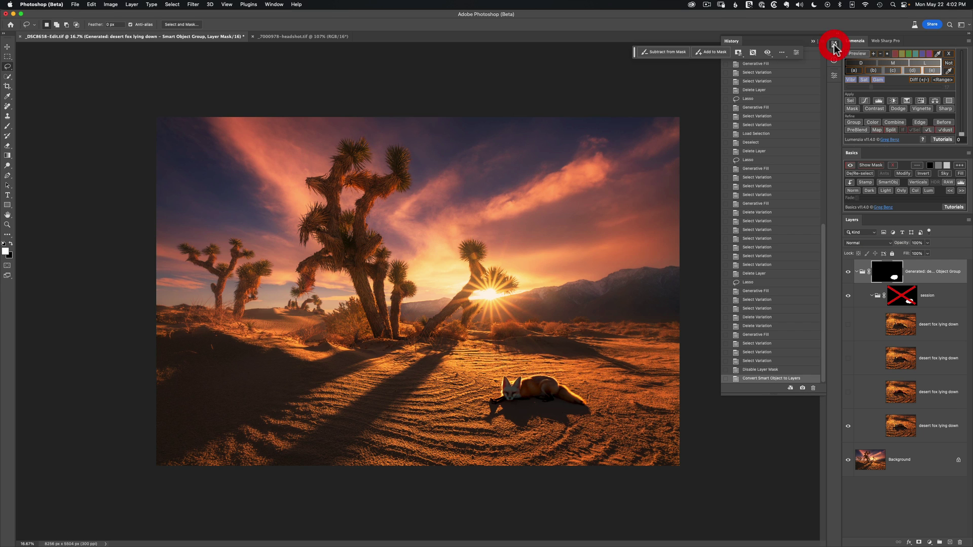
click(775, 371)
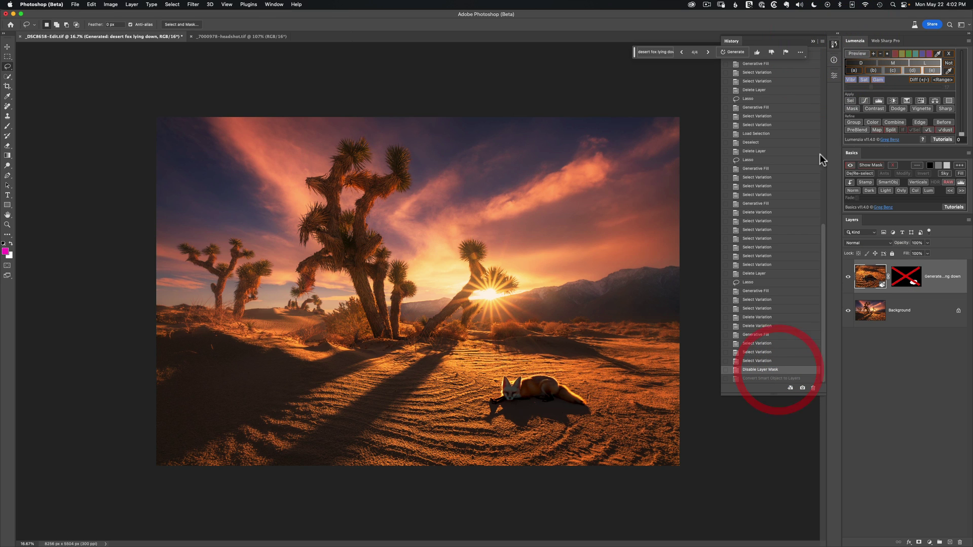
click(834, 44)
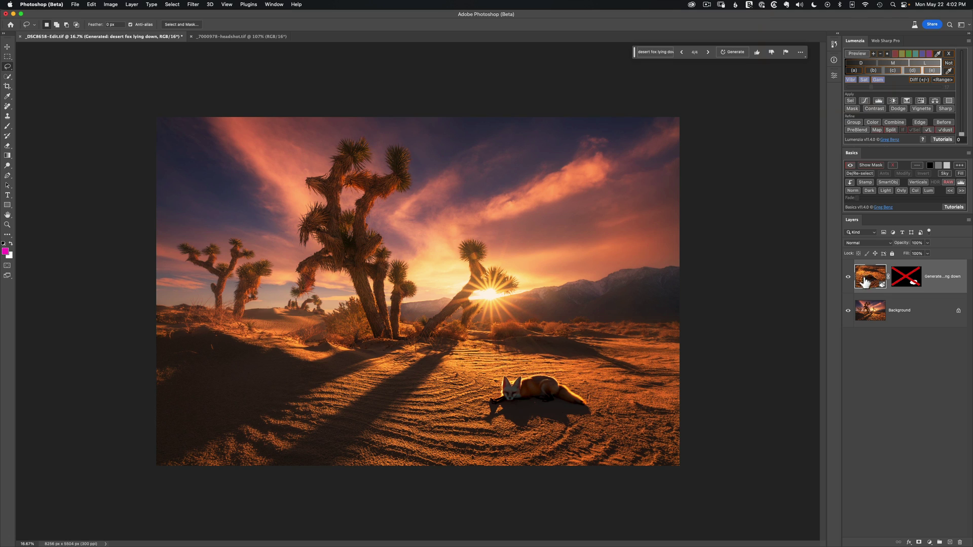
- Delete the three unused fox variations and re-enable the generated layer's mask
click(834, 75)
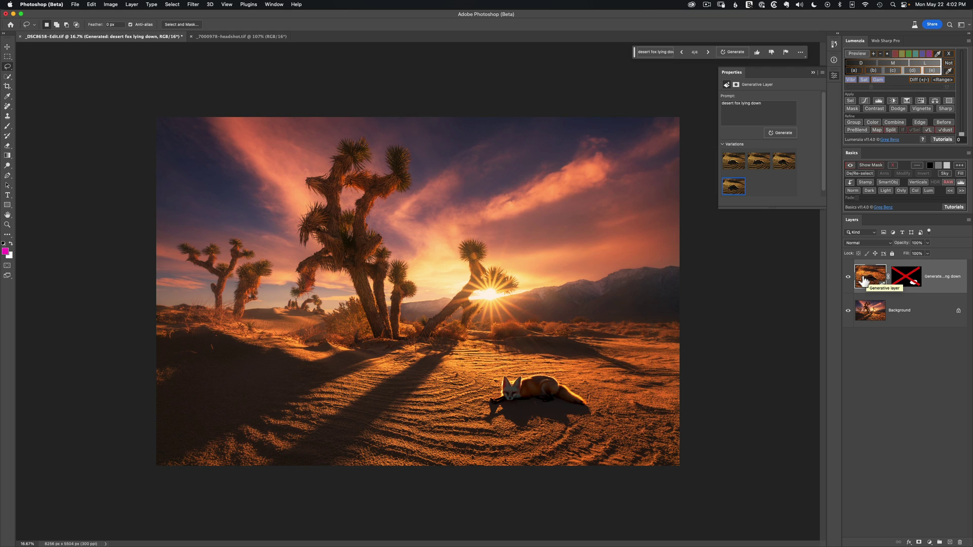
click(742, 157)
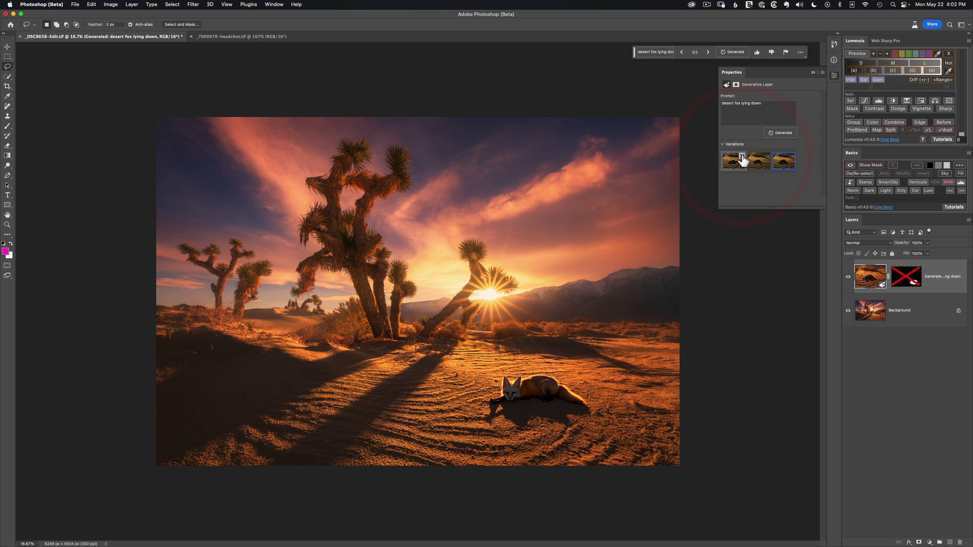
click(742, 157)
click(742, 158)
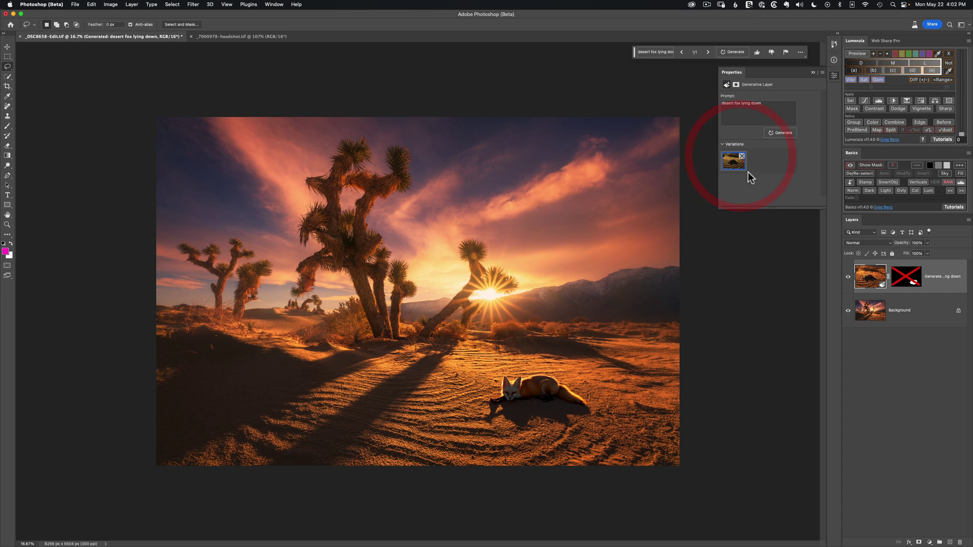
shift+click(907, 284)
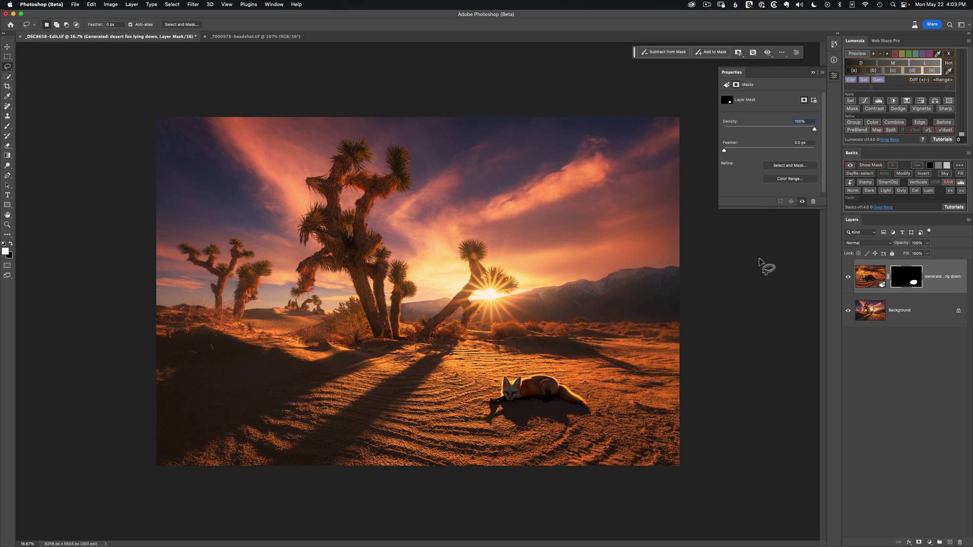
- Lasso an oval patch of sky above the mountains and fill it with Generative Fill using the prompt "falcon flying right"
mouse_move(583, 212)
mouse_down()
mouse_move(545, 216)
mouse_move(527, 243)
mouse_up()
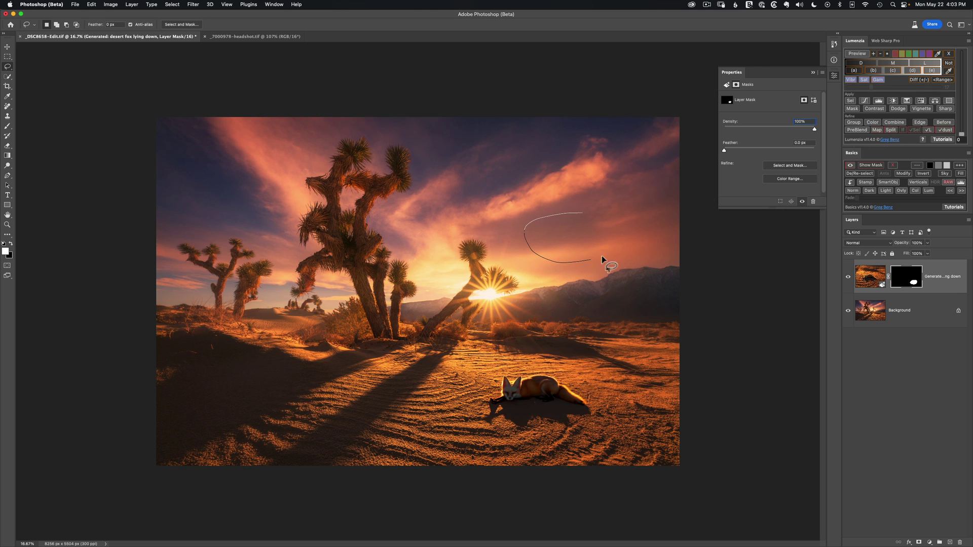
mouse_move(601, 256)
mouse_down()
mouse_move(641, 228)
mouse_move(584, 211)
mouse_up()
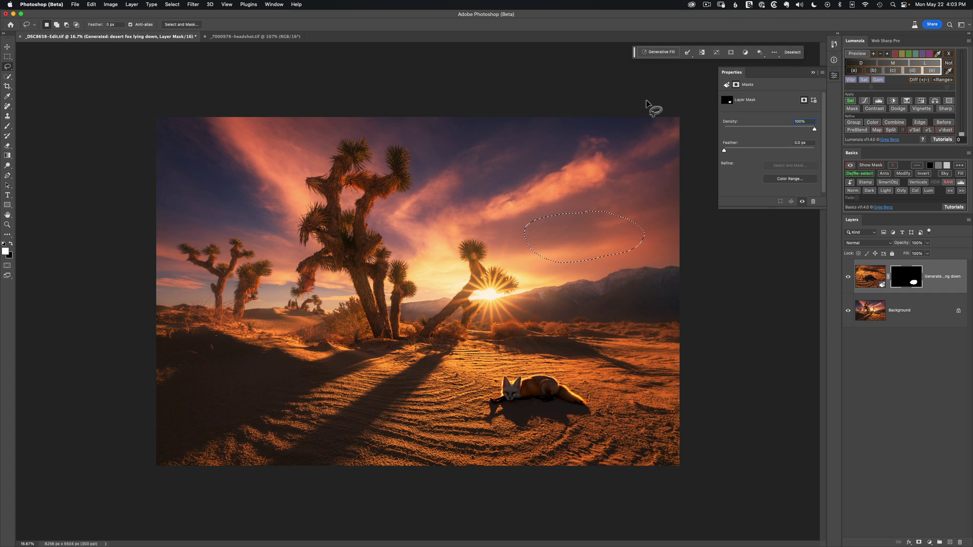
click(658, 52)
click(649, 52)
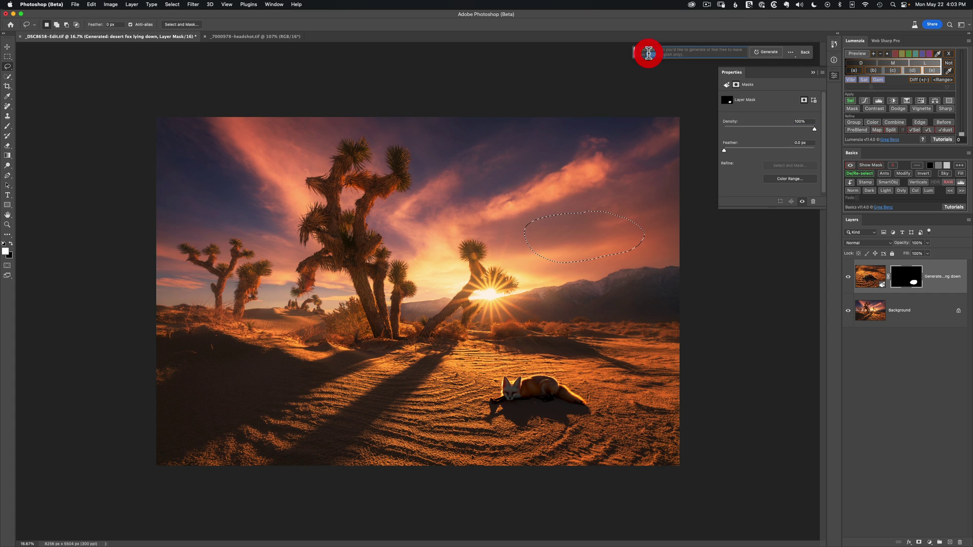
text(fa)
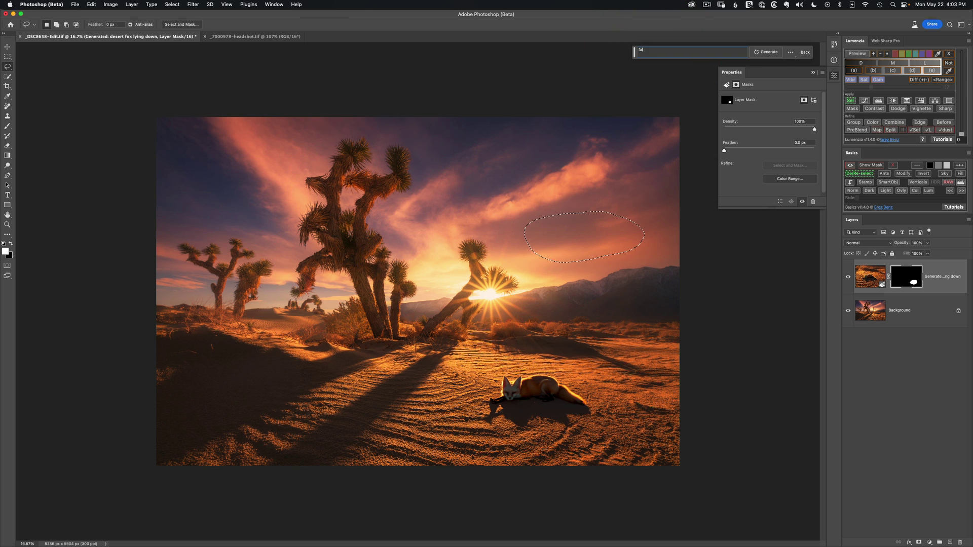
text(lcon flying right)
key(Return)
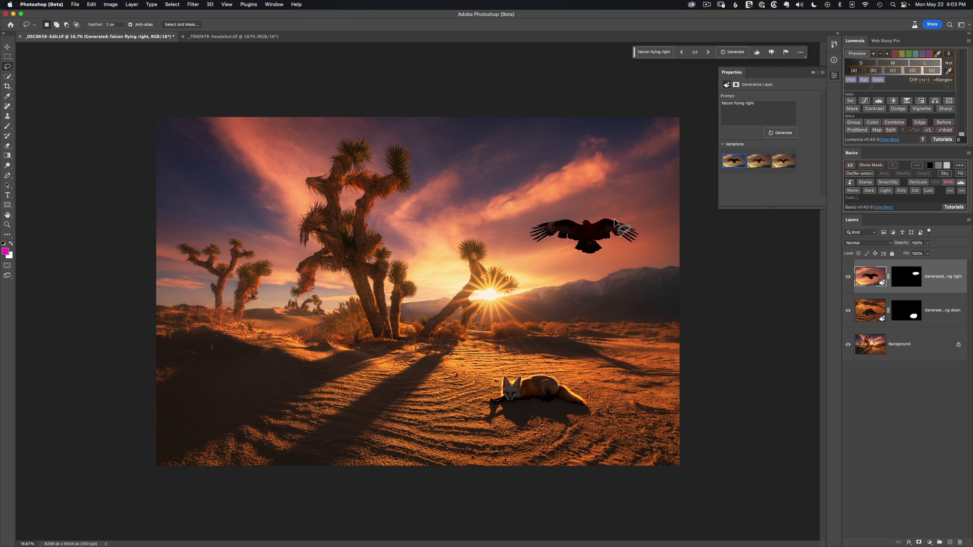
- Preview the second and third falcon variations and generate another batch from the same prompt
click(757, 162)
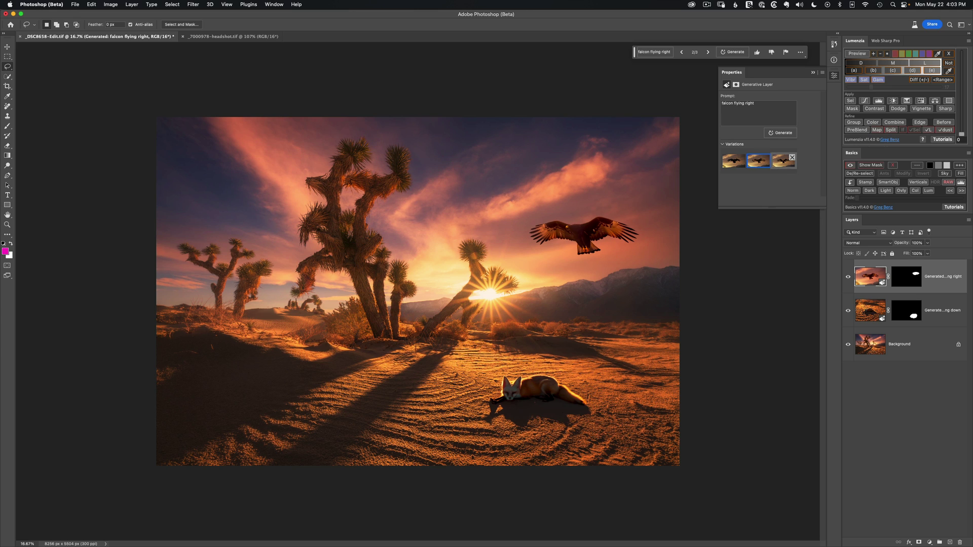
click(783, 166)
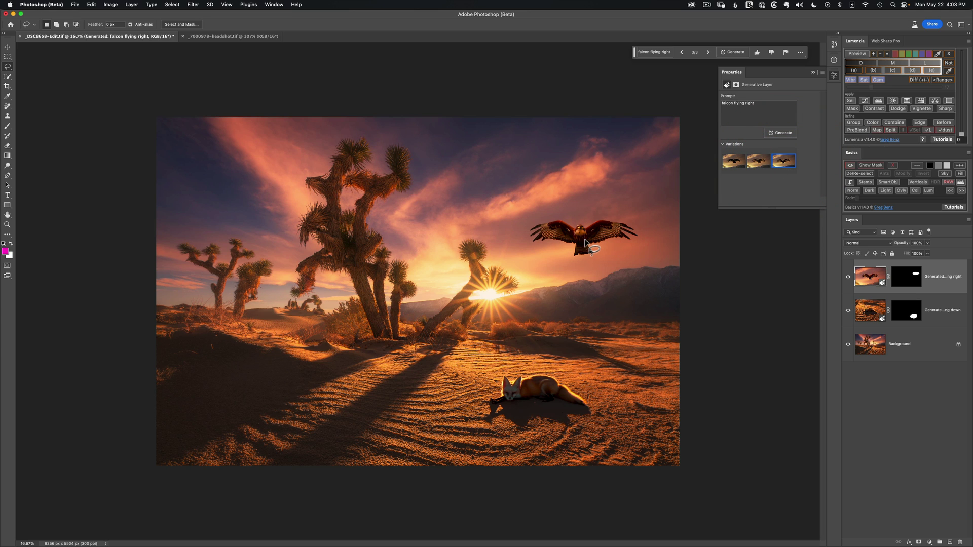
click(779, 133)
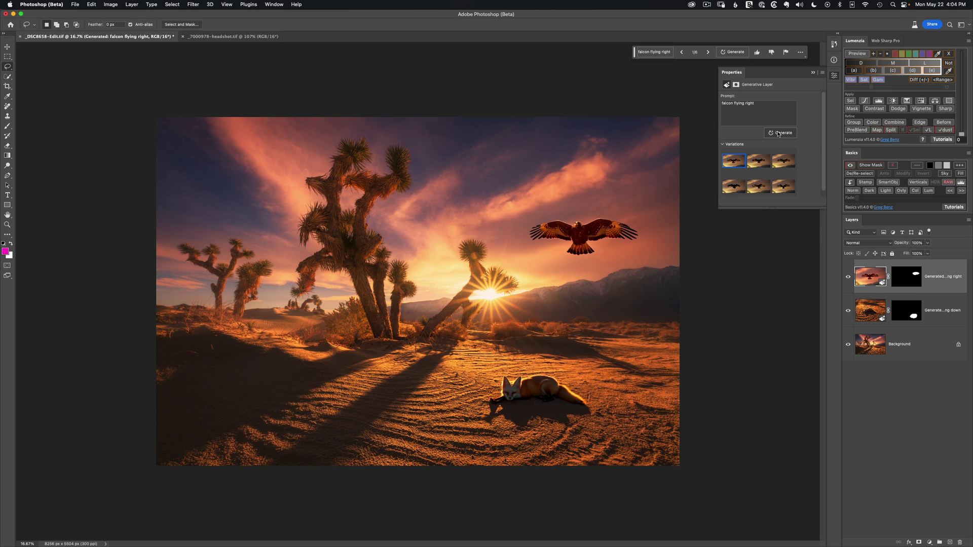
- Delete the second falcon variation, compare the first three remaining ones and select the third
click(767, 159)
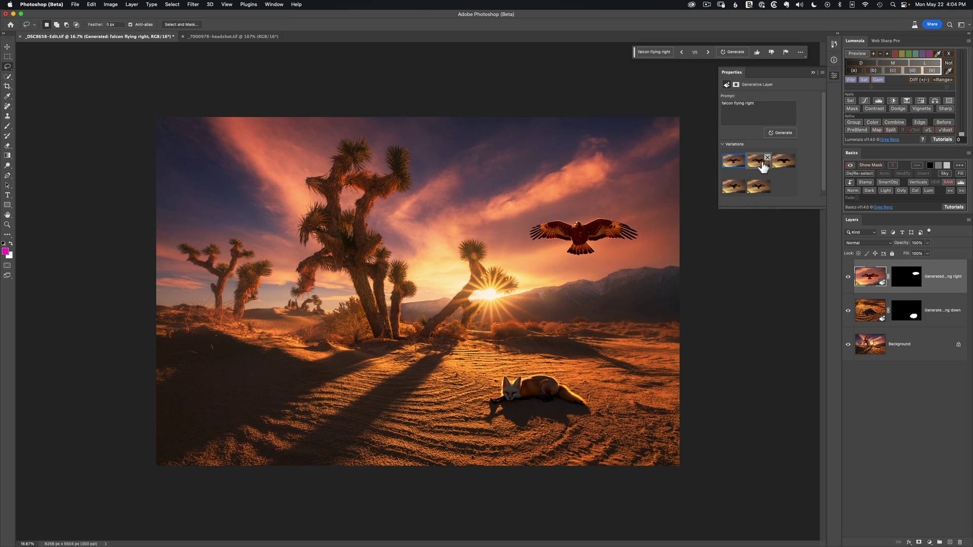
click(761, 161)
click(783, 161)
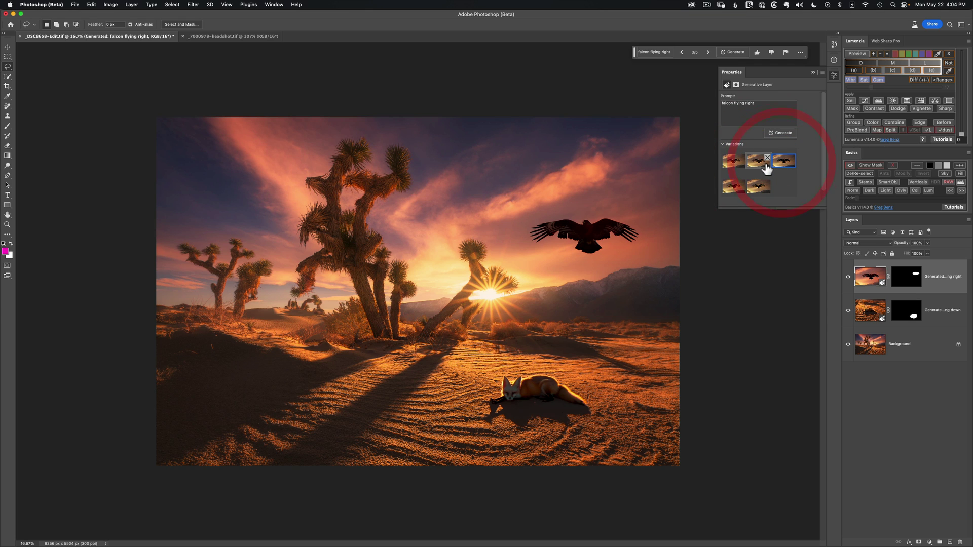
click(766, 167)
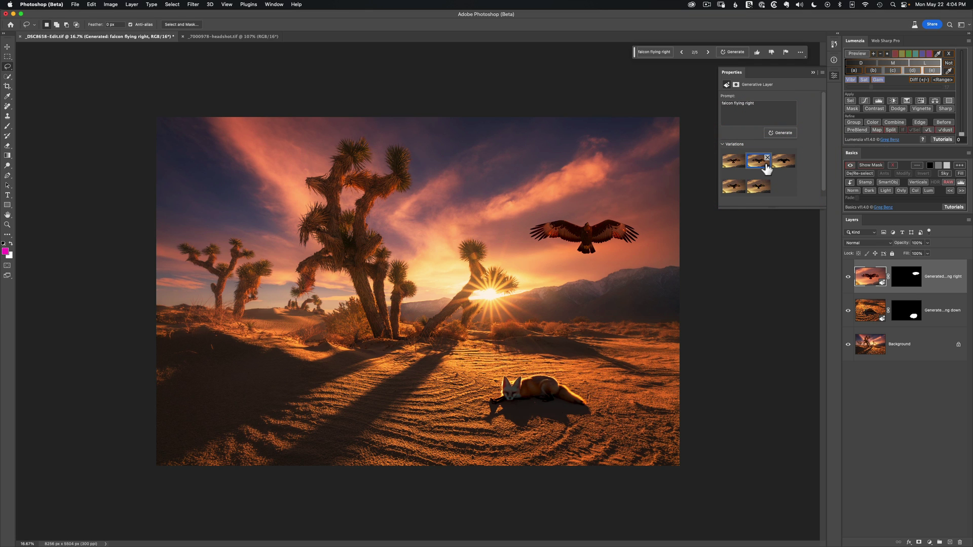
click(734, 169)
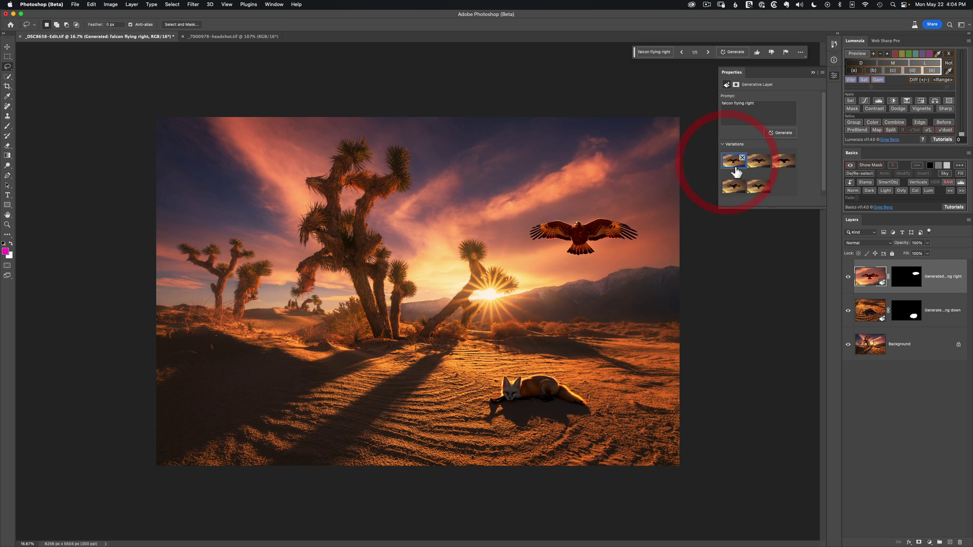
click(784, 171)
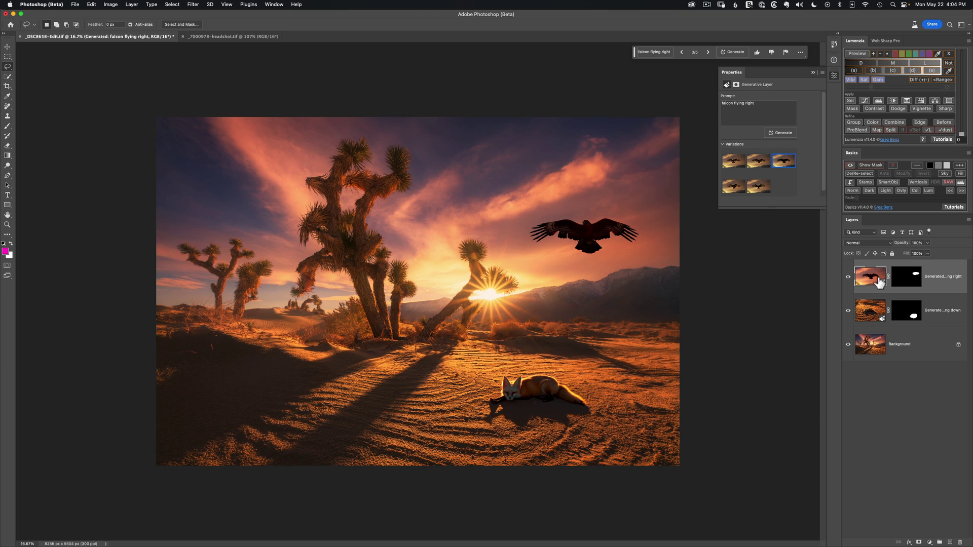
- Scale the generated falcon layer down to about 50% with Free Transform
right_click(588, 246)
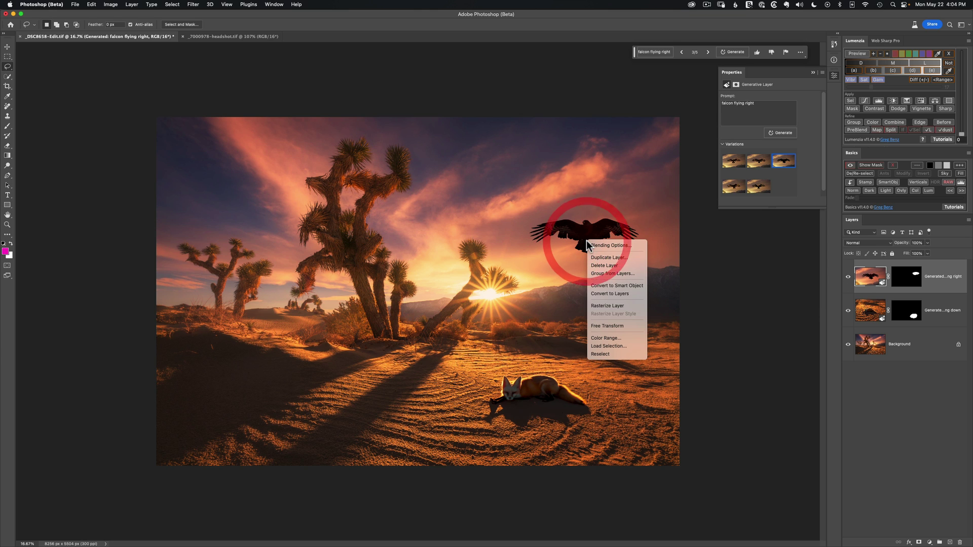
click(617, 324)
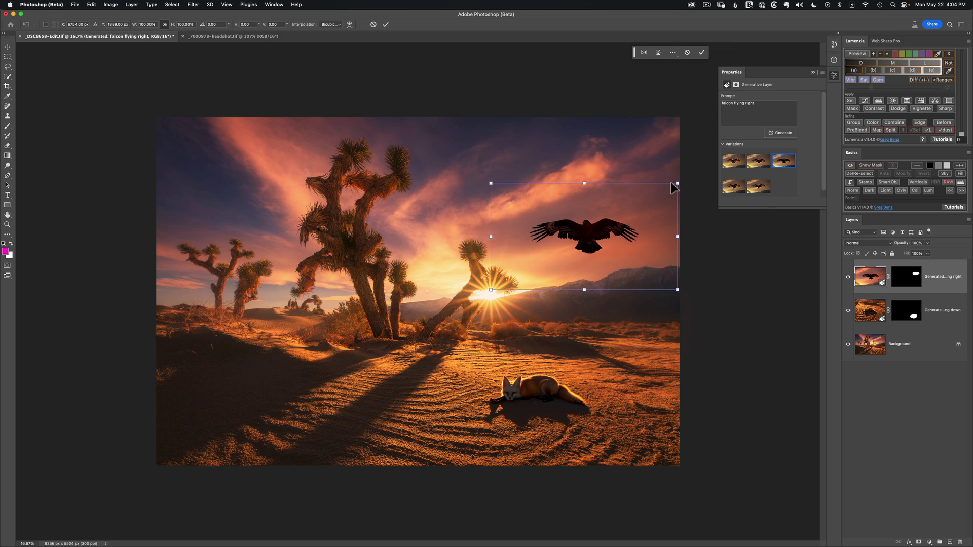
drag(677, 184, 585, 236)
drag(554, 269, 600, 239)
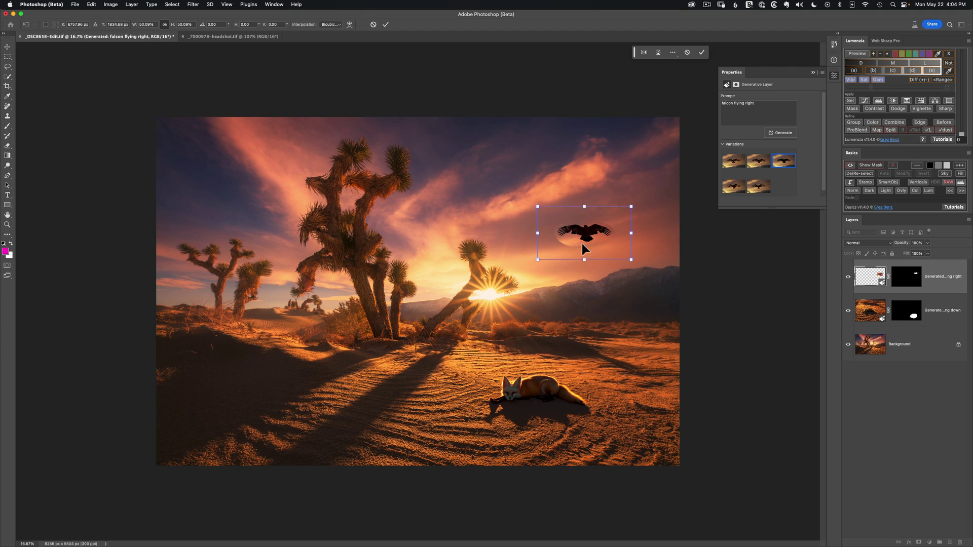
key(Return)
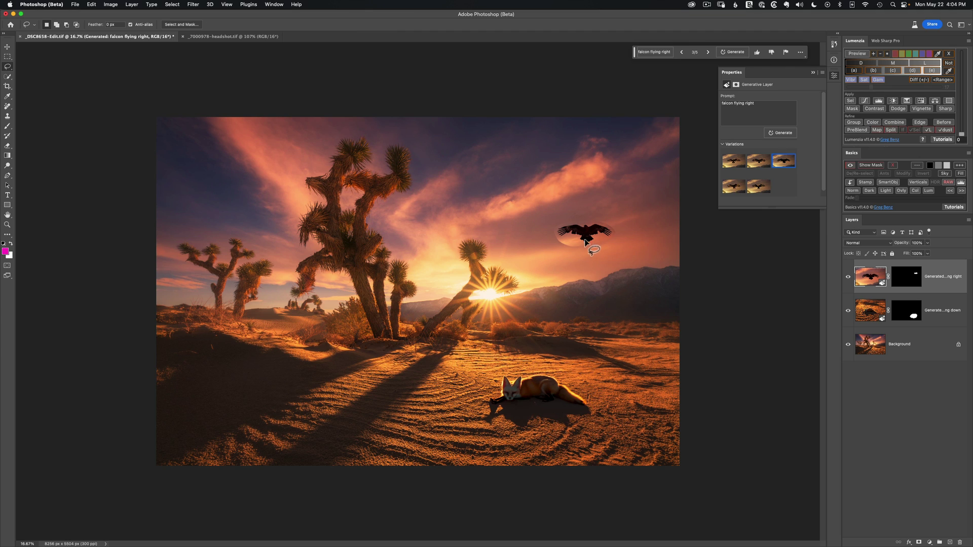
- Disable and re-enable the falcon layer's mask to examine the generated sky around the bird
shift+click(905, 282)
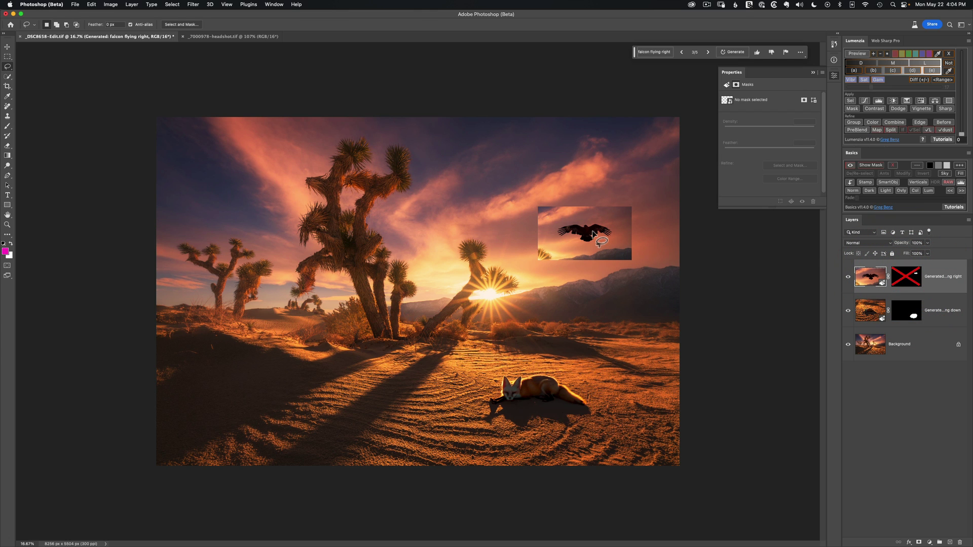
shift+click(902, 282)
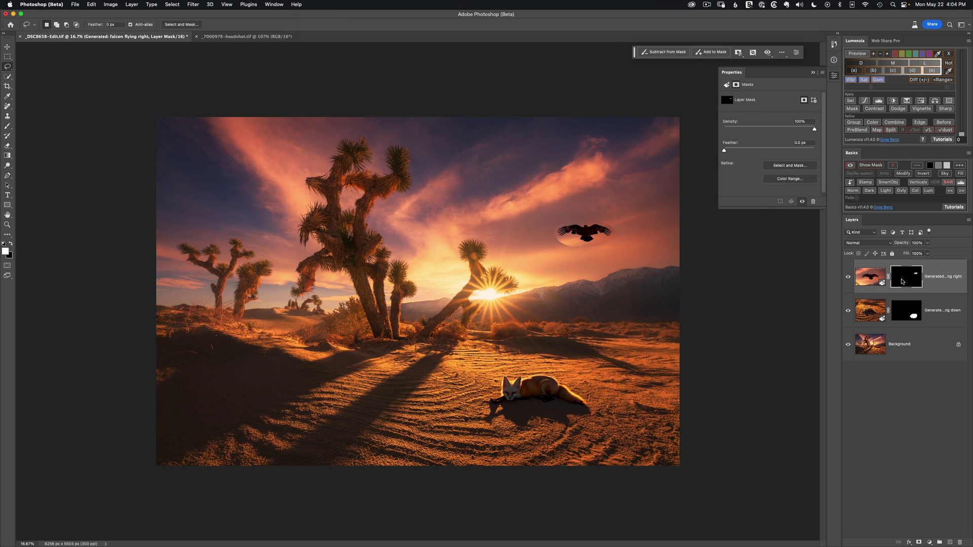
- Shift the reduced falcon slightly to the right in the sky, and delete its generated layer
mouse_move(602, 228)
mouse_down()
mouse_move(619, 223)
mouse_move(634, 243)
mouse_move(599, 213)
mouse_move(569, 238)
mouse_move(603, 226)
mouse_move(600, 233)
mouse_up()
key(alt+BackSpace)
key(super+d)
key(v)
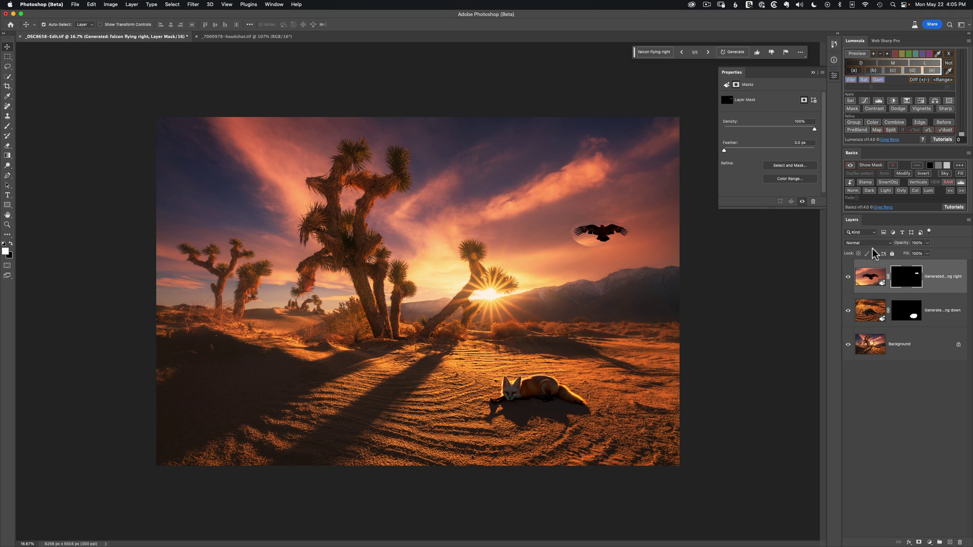
drag(871, 268, 960, 544)
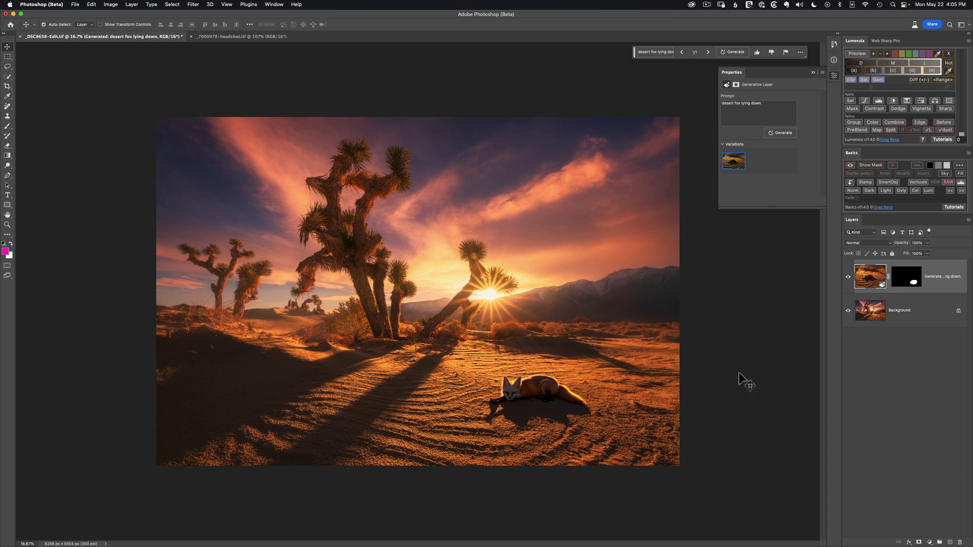
- Lasso a new oval area of sky above the mountains and move the contextual task bar above the image
key(l)
mouse_move(602, 205)
mouse_down()
mouse_move(545, 241)
mouse_move(571, 253)
mouse_move(625, 247)
mouse_move(646, 231)
mouse_move(635, 213)
mouse_move(603, 201)
mouse_up()
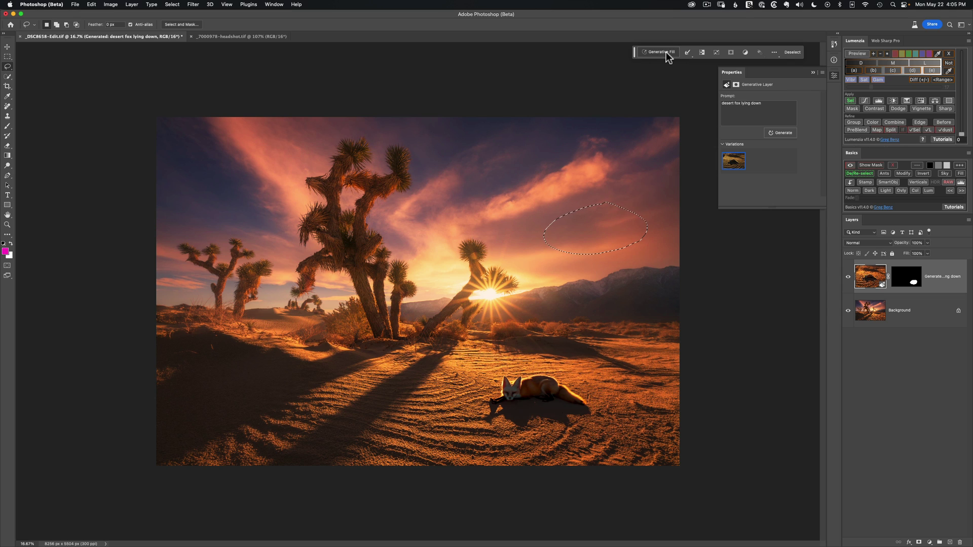
drag(635, 52, 642, 32)
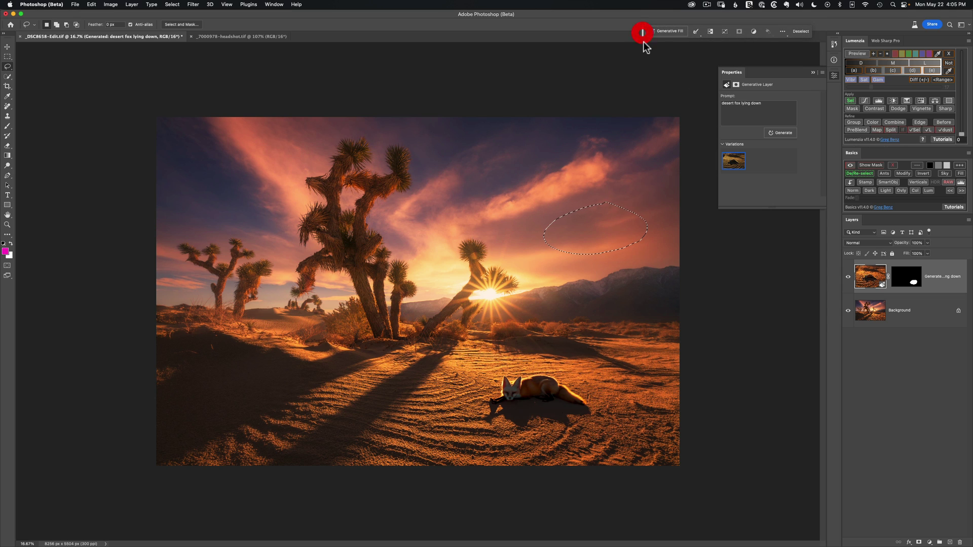
- Generate "falcon flying right" in the selection using Generative Fill (AI) with Auto-mask subject enabled, and choose the second variation
click(960, 174)
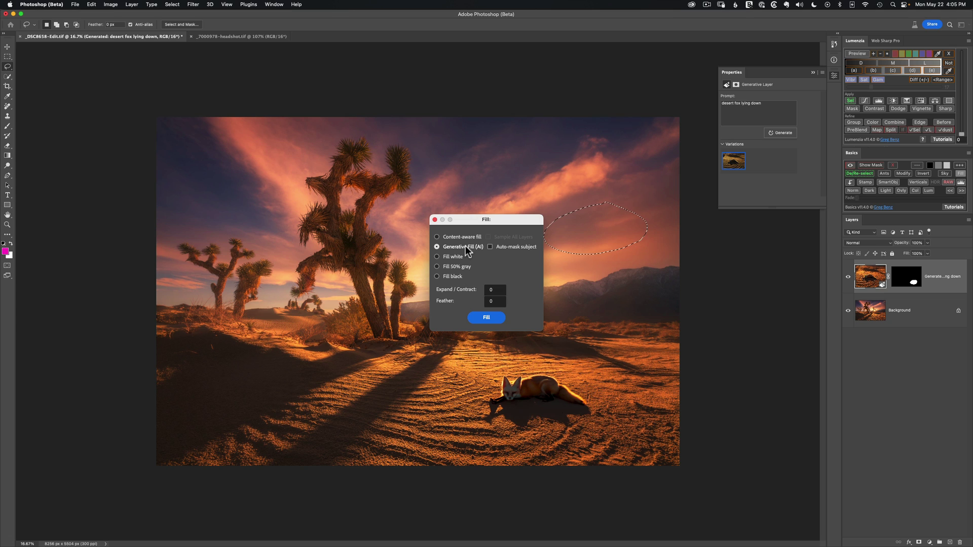
drag(464, 221, 415, 222)
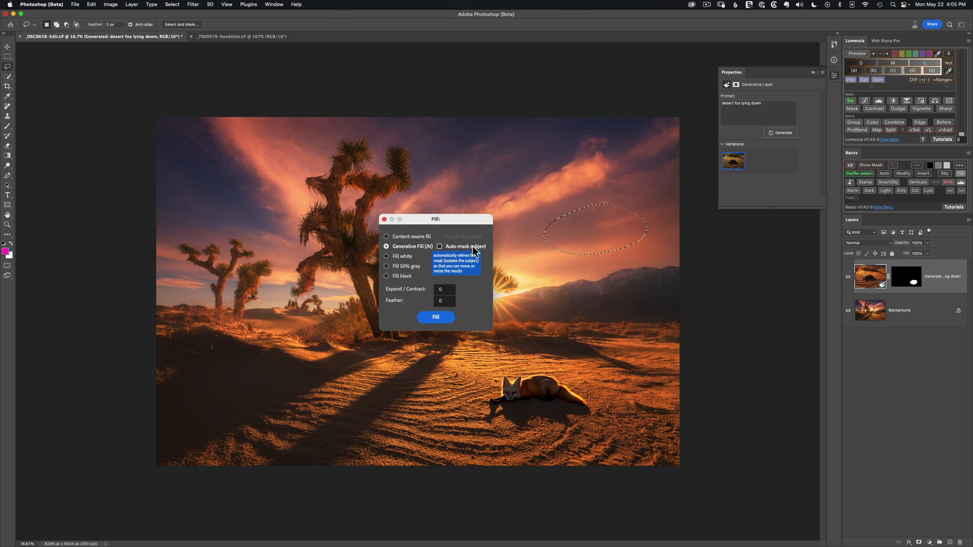
click(440, 246)
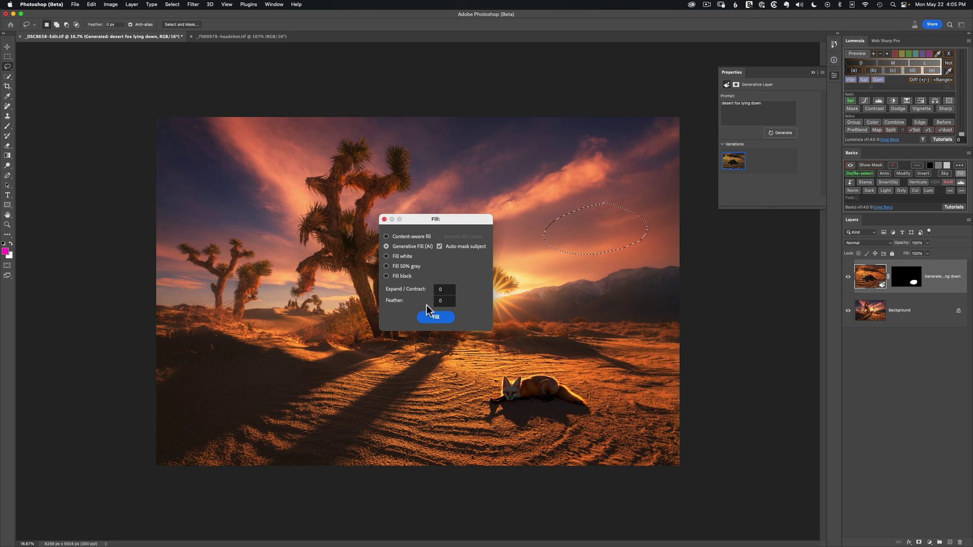
click(434, 317)
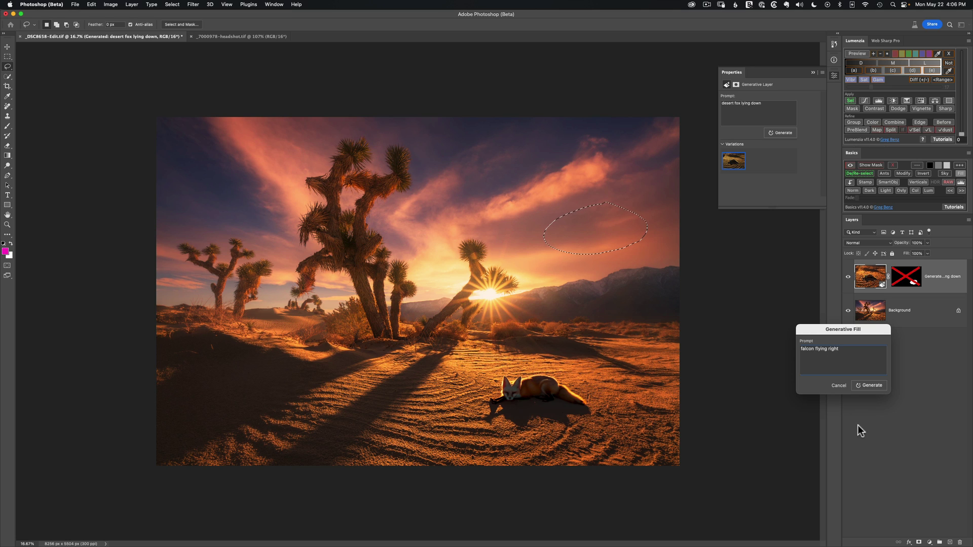
click(866, 387)
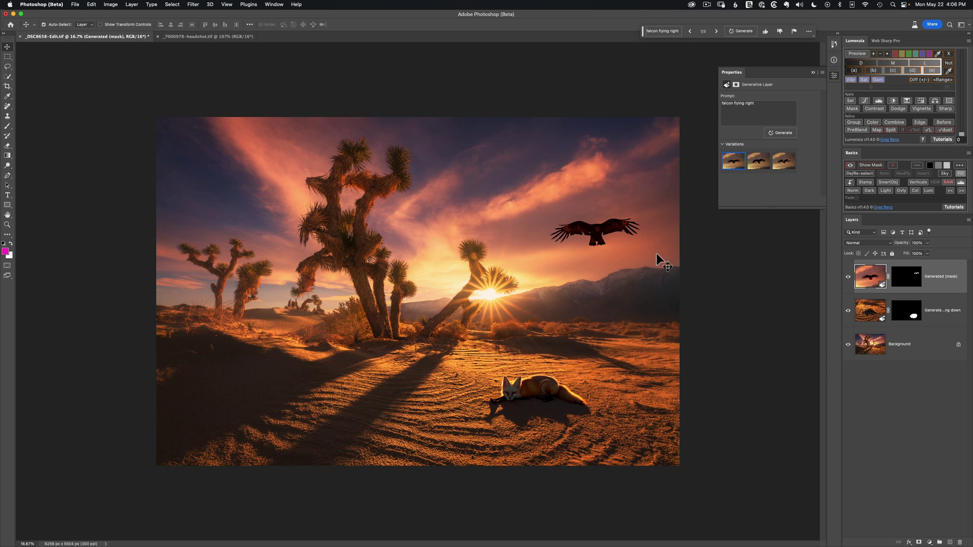
click(761, 166)
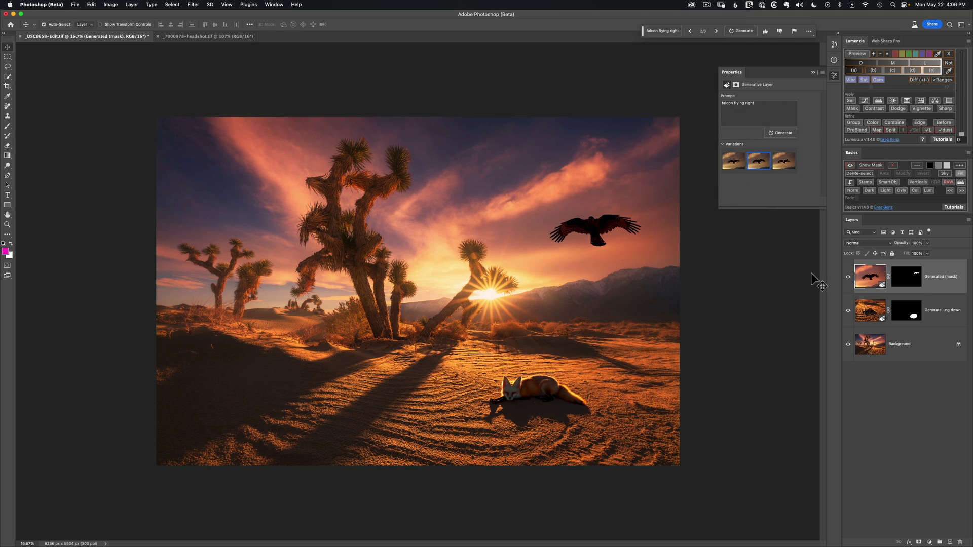
- View the fox layer's mask and the auto-generated falcon mask on their own for comparison, and return to the image
alt+click(907, 311)
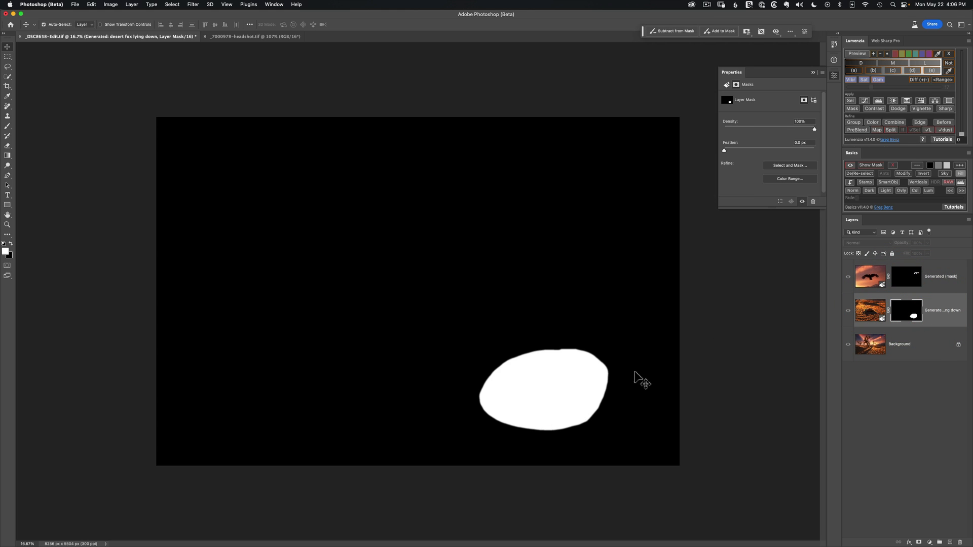
alt+click(896, 278)
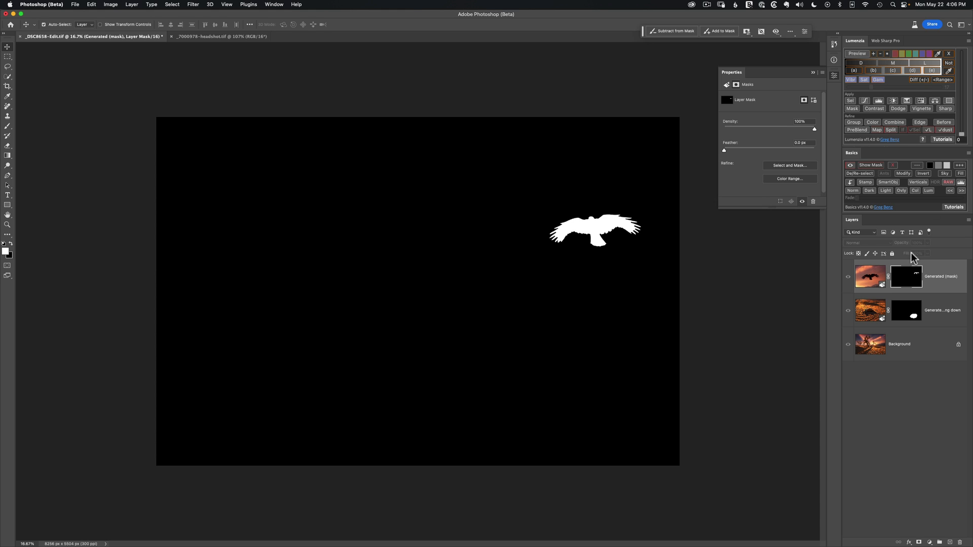
alt+click(906, 280)
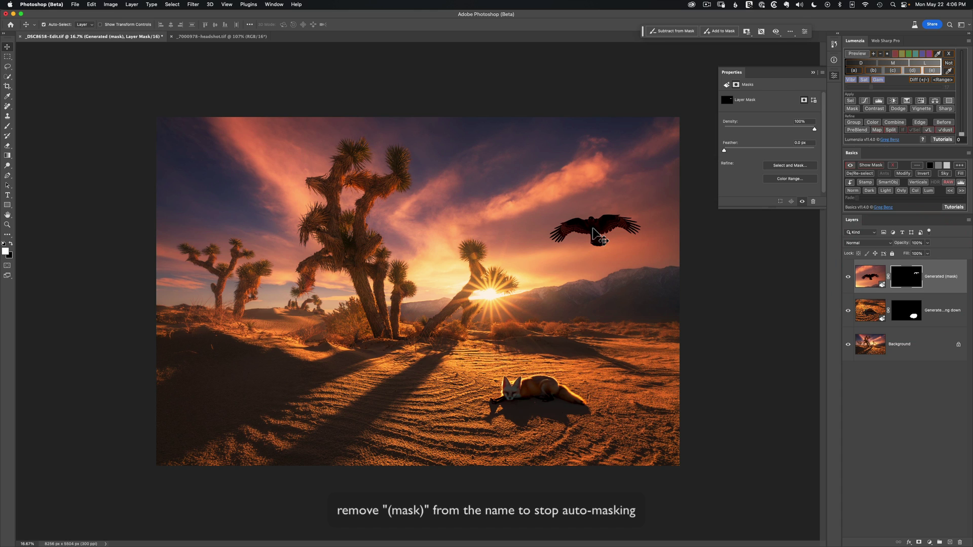
- Scale the falcon layer to about 41% and position it lower in the sky, just above the mountains
click(870, 277)
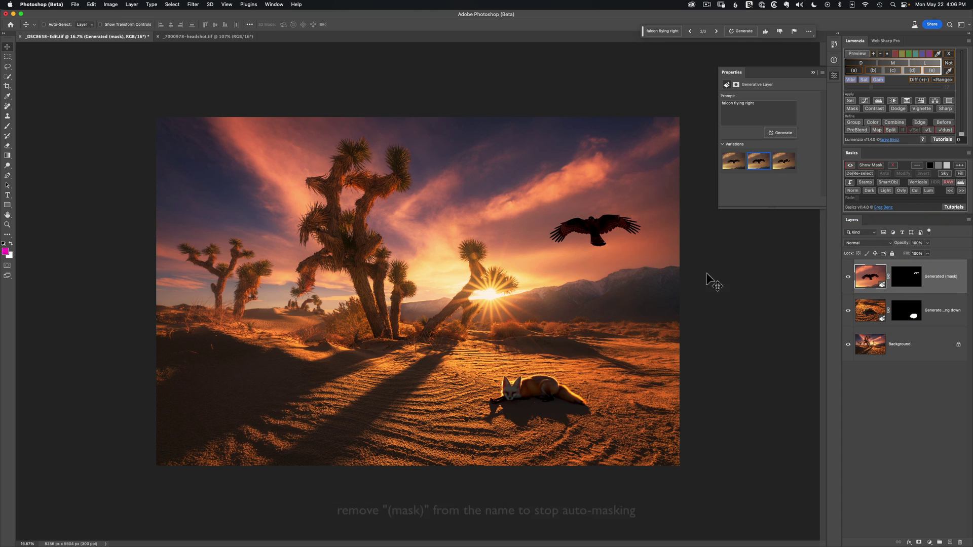
key(super+t)
drag(672, 176, 603, 216)
drag(568, 253, 611, 242)
drag(649, 210, 625, 229)
- Flip the falcon horizontally and apply the transform
right_click(595, 255)
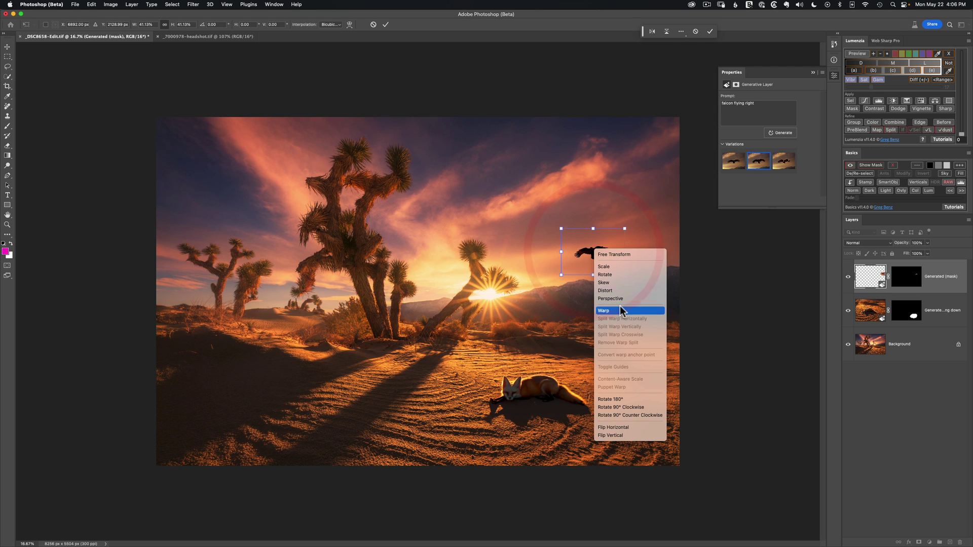
click(614, 427)
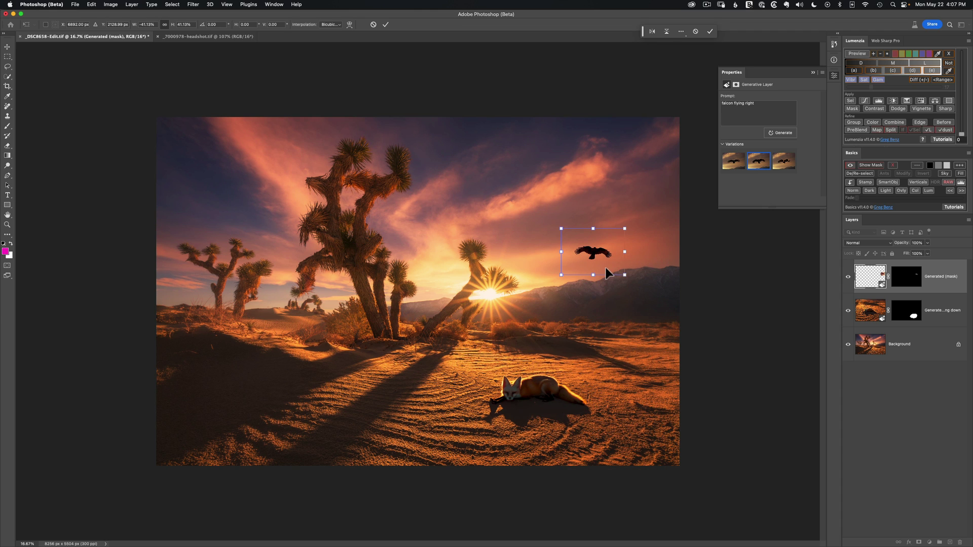
key(Return)
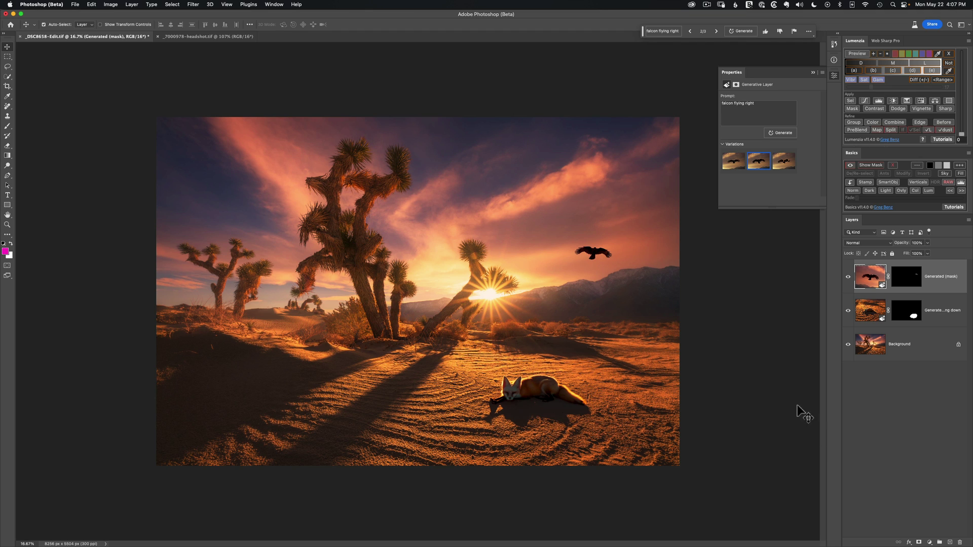
- Add a Levels adjustment clipped to the falcon layer and raise its black output level slightly to lighten the bird
click(930, 542)
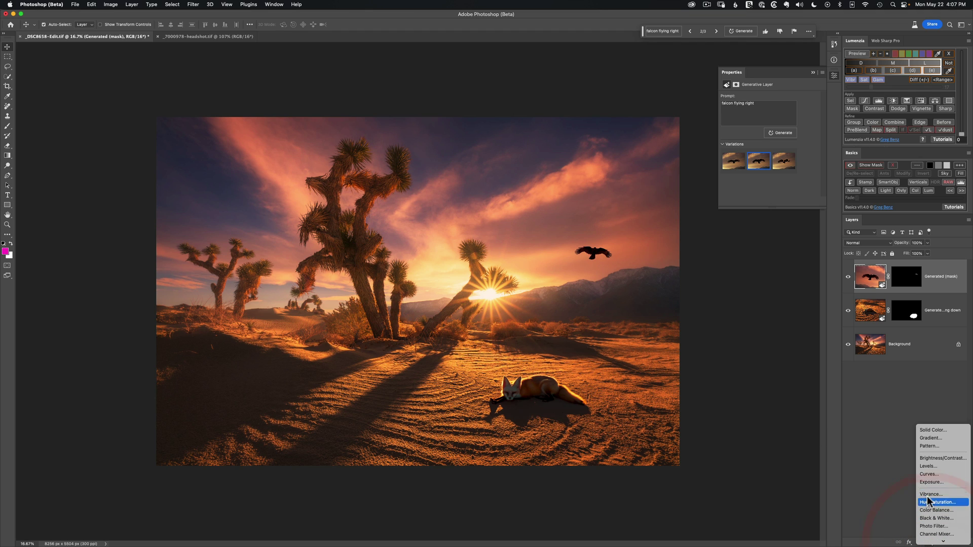
click(929, 467)
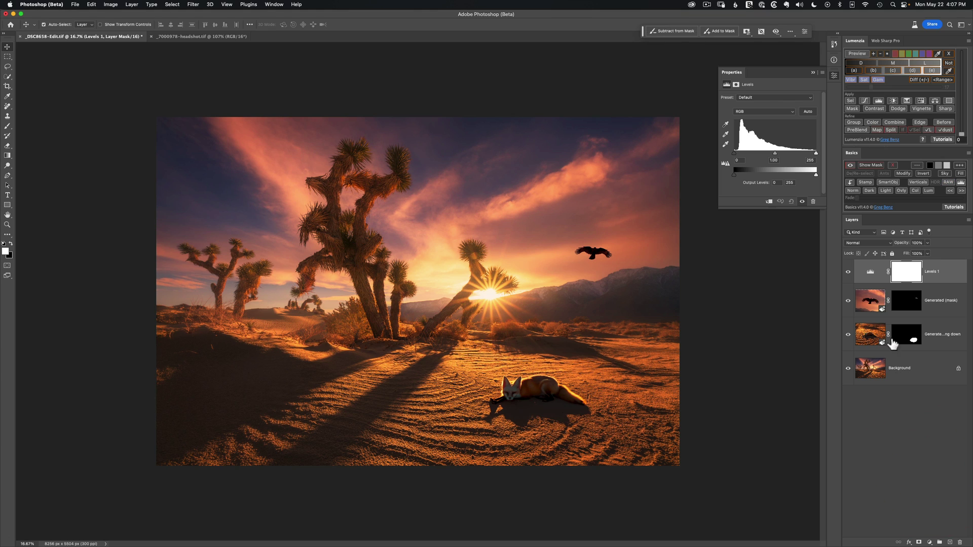
alt+click(862, 286)
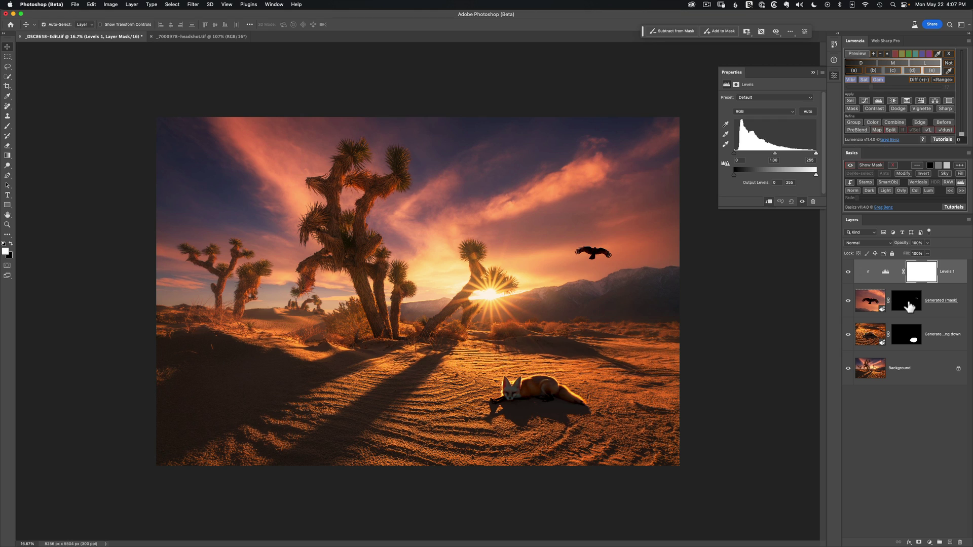
drag(734, 175, 742, 175)
click(742, 174)
click(833, 77)
- Move the falcon slightly up and to the right in the sky, and compare the composite with the background alone
drag(605, 255, 616, 248)
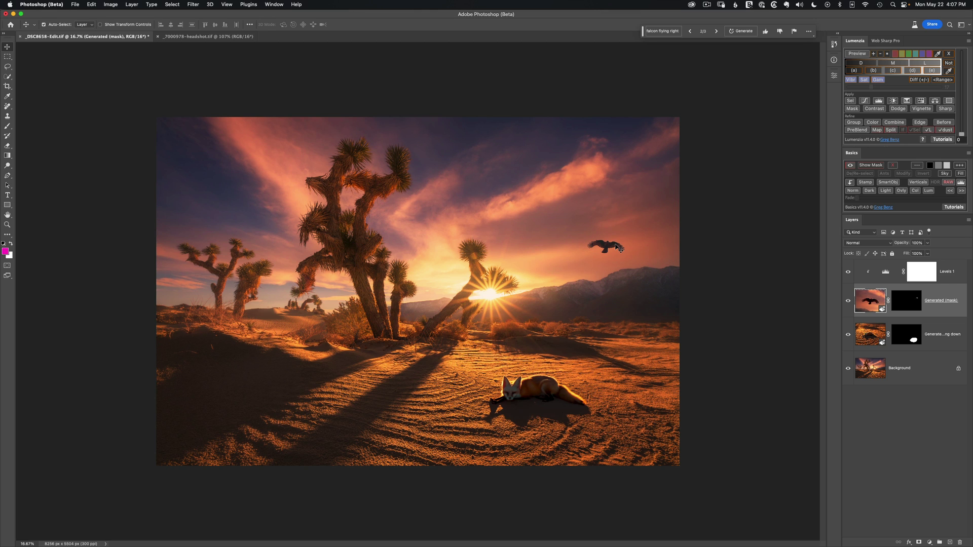
alt+click(848, 369)
alt+click(849, 370)
- Widen the canvas equally on both sides to about 13506 px with the Crop tool
key(super+minus)
key(super+minus)
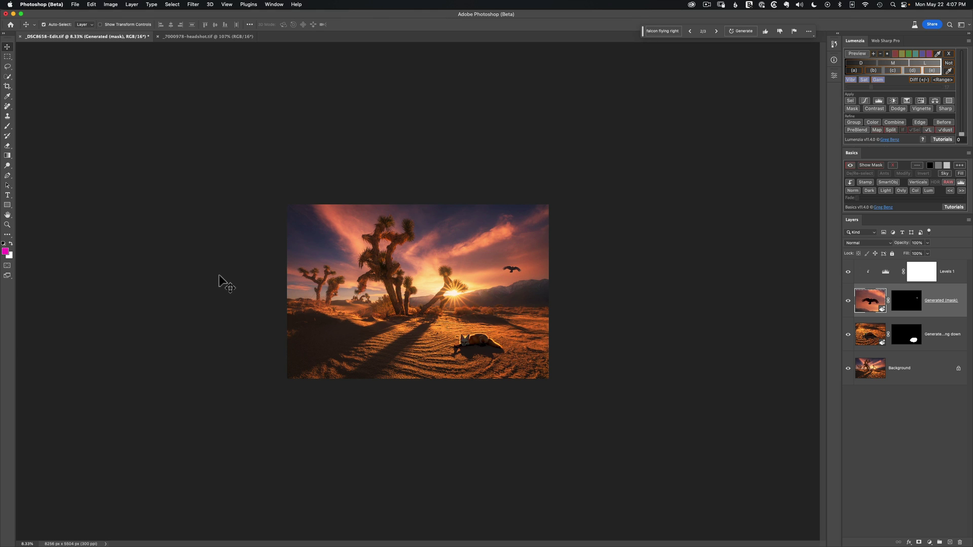
key(c)
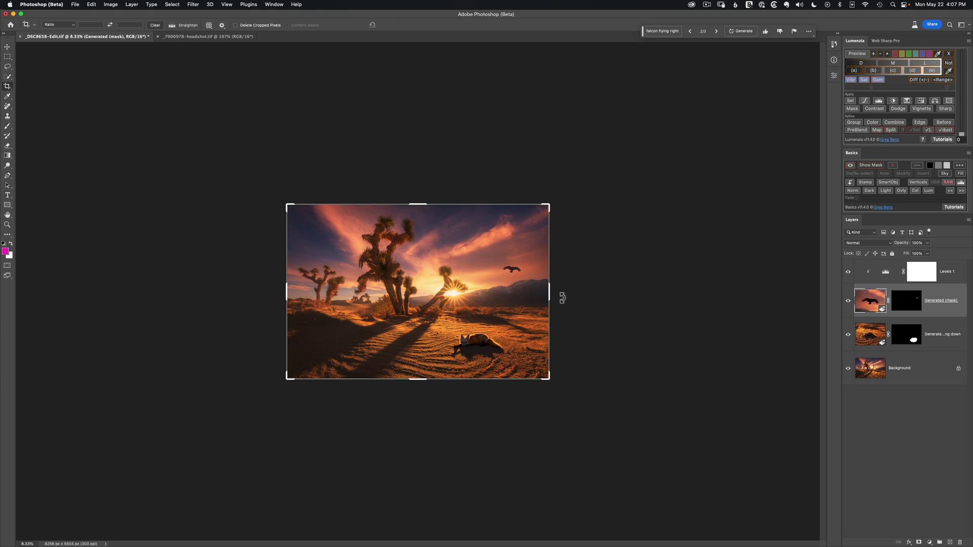
drag(549, 296, 633, 300)
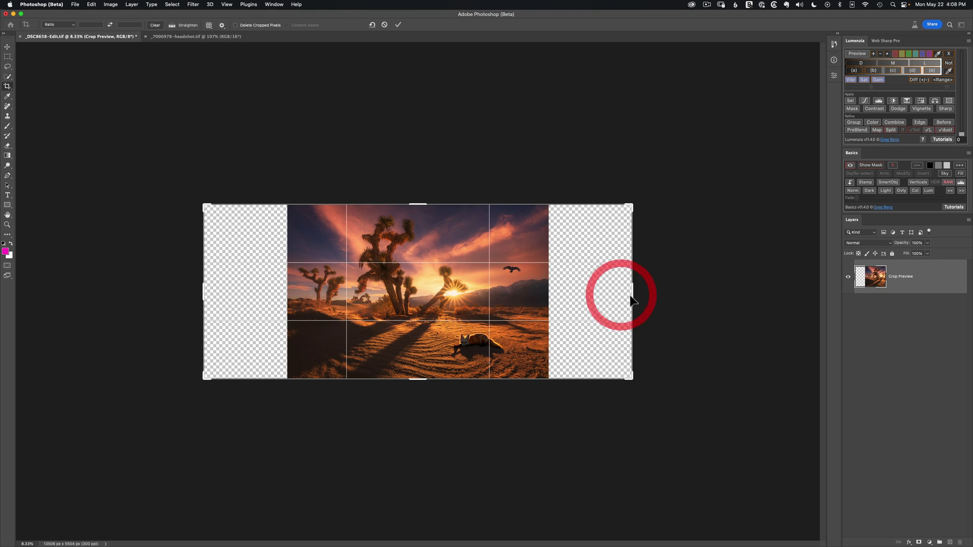
key(Return)
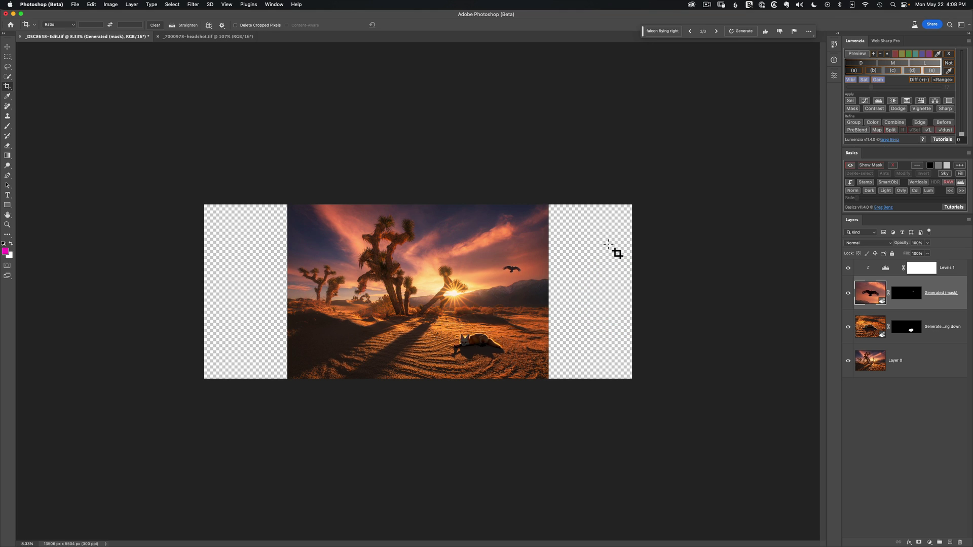
- Fill the blank canvas areas on both sides using the Generative Fill method with an empty prompt
drag(644, 35, 632, 59)
click(632, 58)
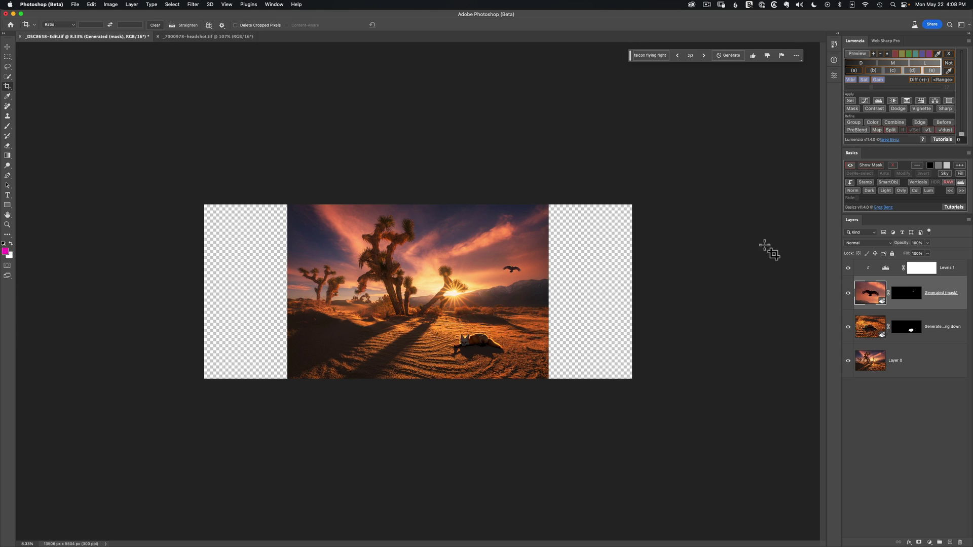
click(959, 173)
drag(529, 233, 627, 120)
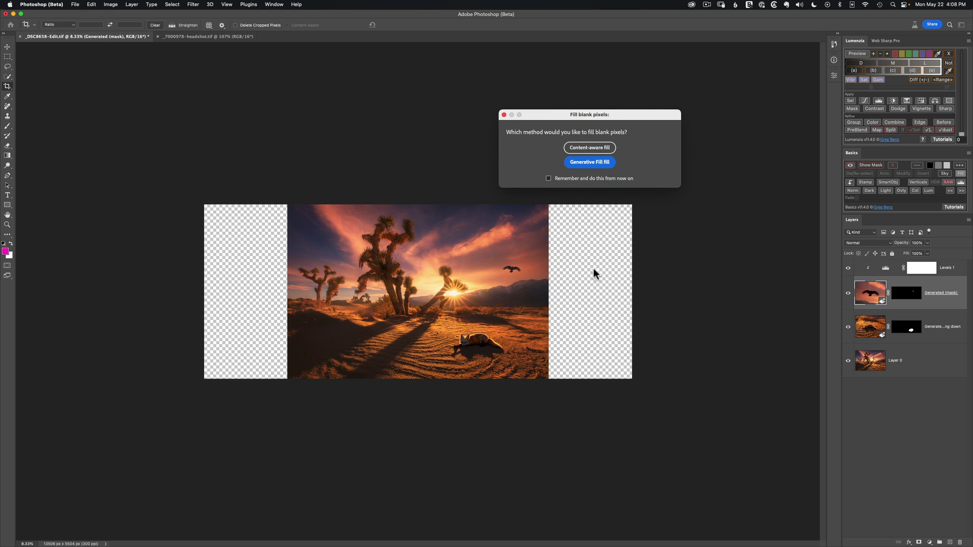
click(596, 163)
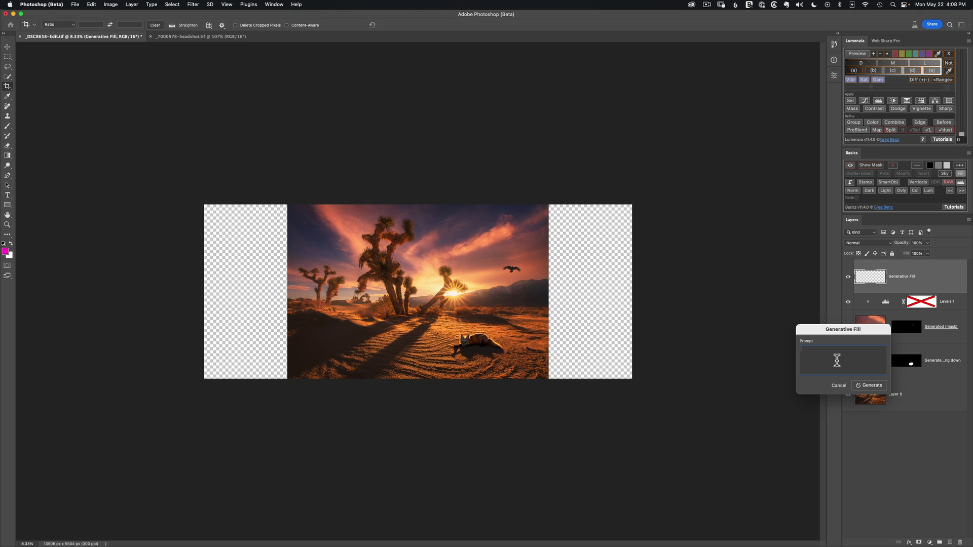
click(868, 386)
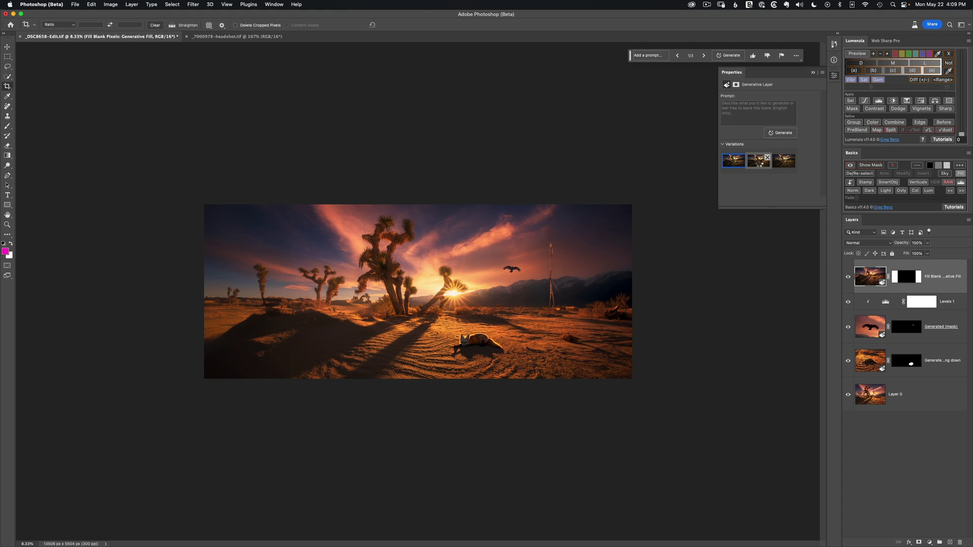
- Try the second variation of the extended sides, choose the third, and inspect its blend with the original photo
click(759, 163)
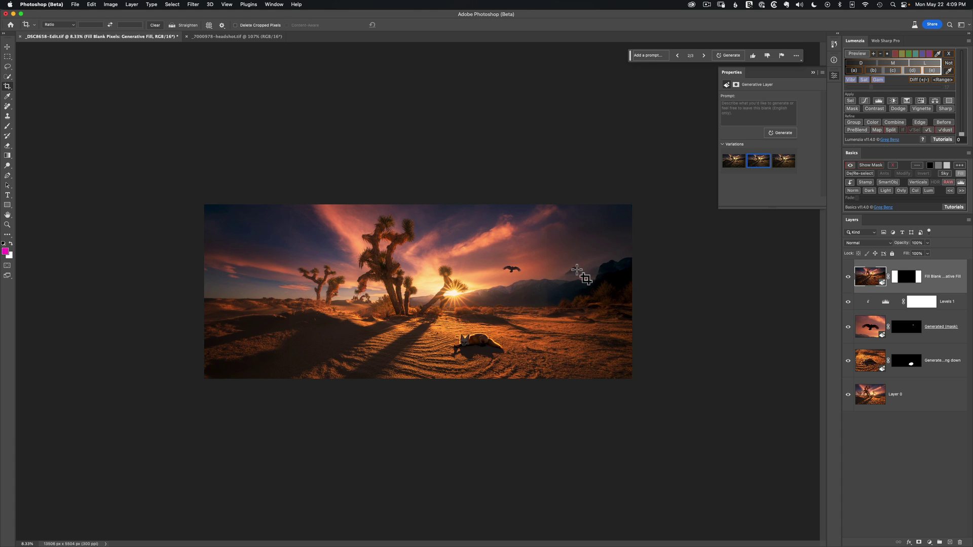
click(784, 165)
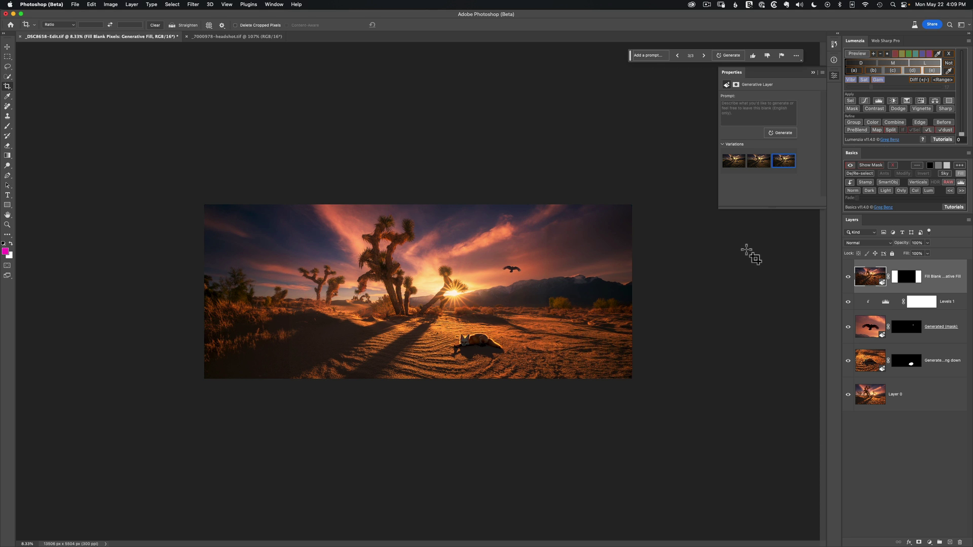
key(super+equal)
key(super+equal)
key(super+equal)
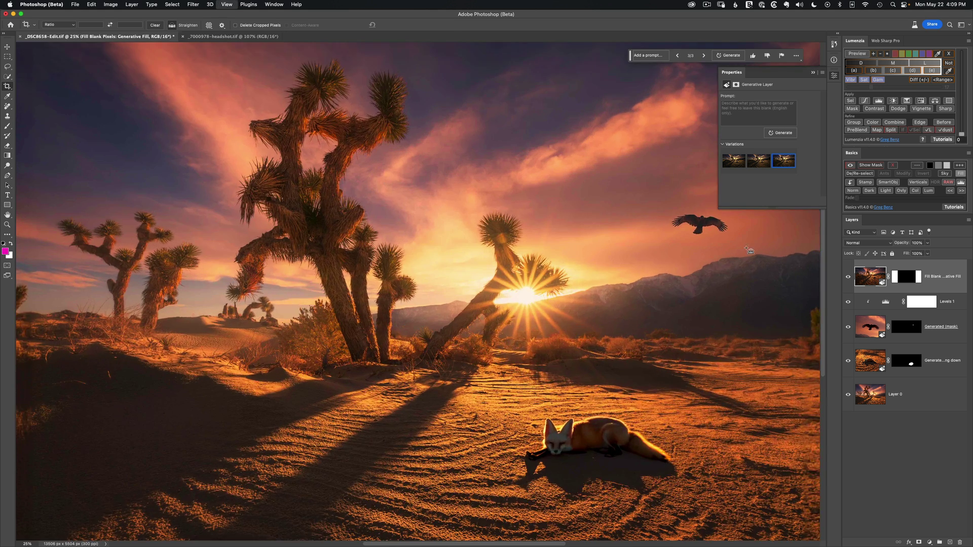
drag(253, 411, 382, 305)
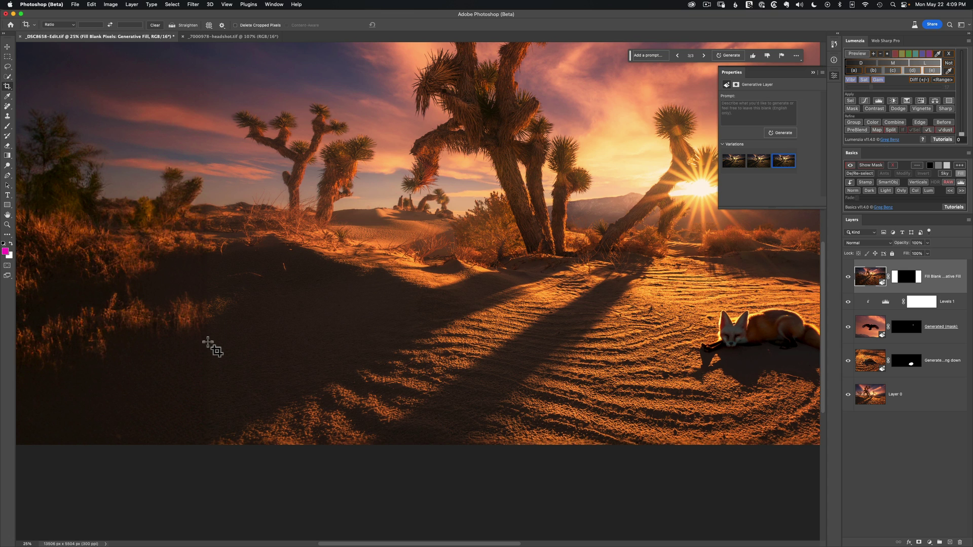
key(super+0)
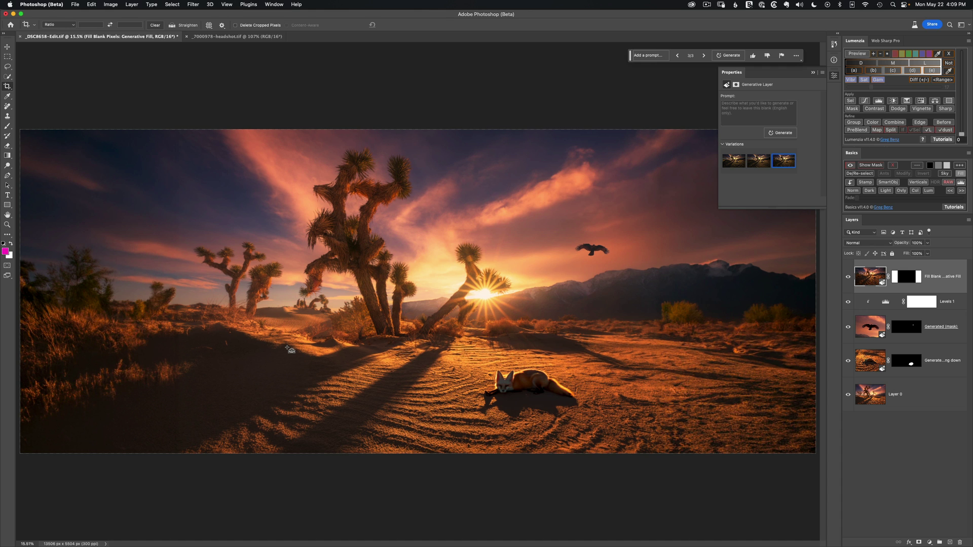
key(super+minus)
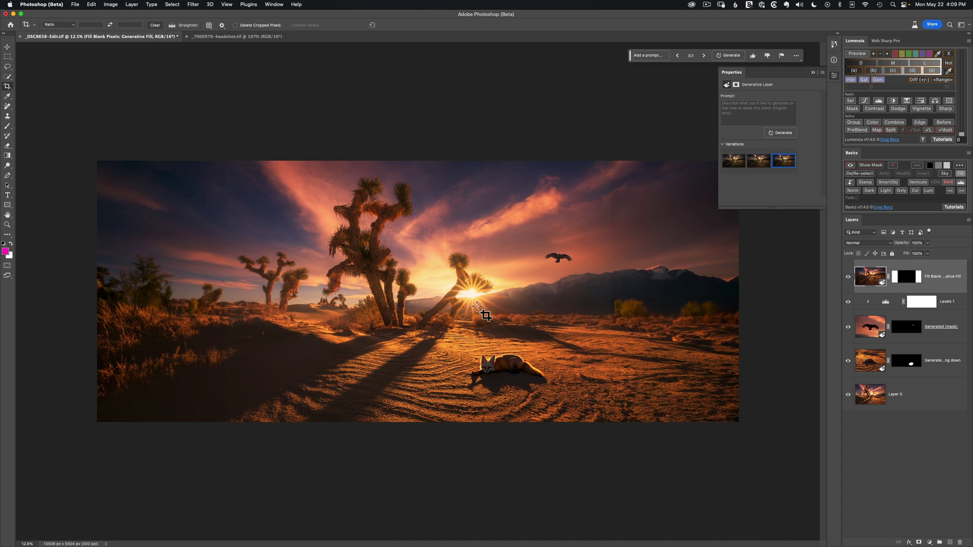
click(834, 75)
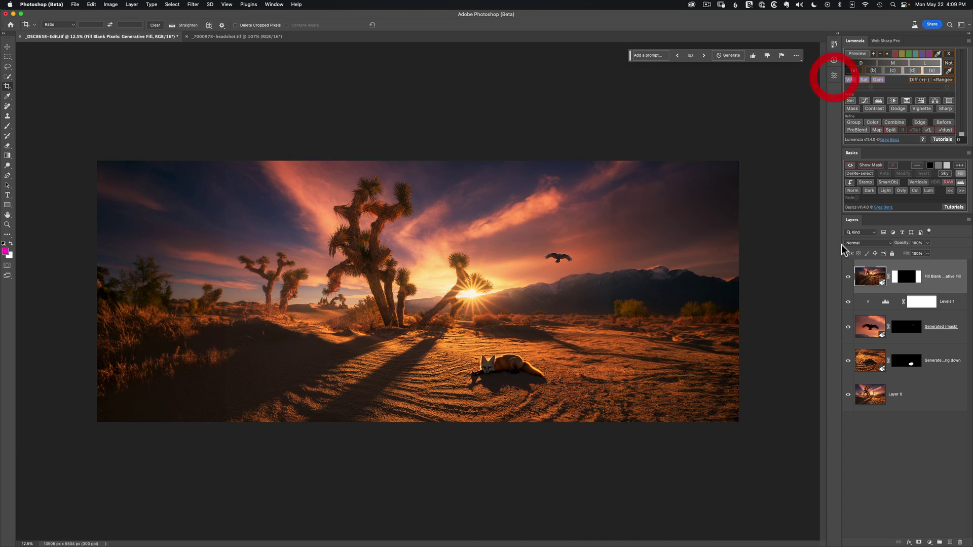
- Toggle the generated side-fill layer off and on to compare the image with and without the extension
click(848, 277)
click(848, 277)
click(848, 277)
click(848, 277)
- Clip a Brightness/Contrast adjustment to the generated side-fill layer and set its brightness to 3
click(930, 543)
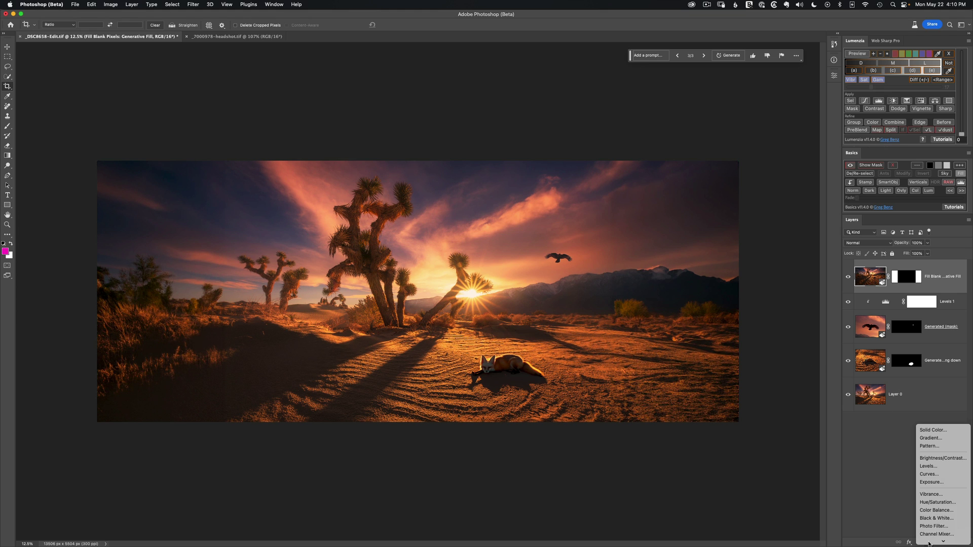
click(942, 460)
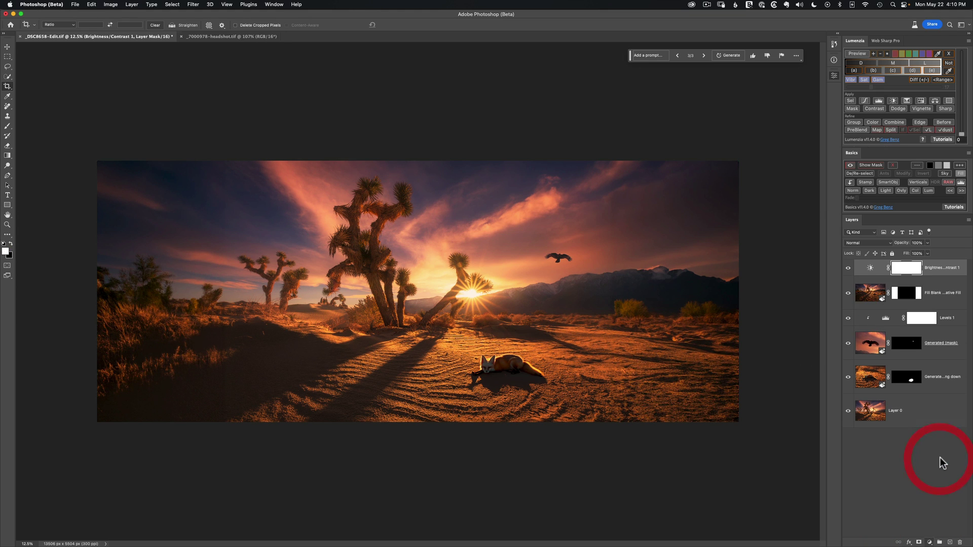
alt+click(872, 273)
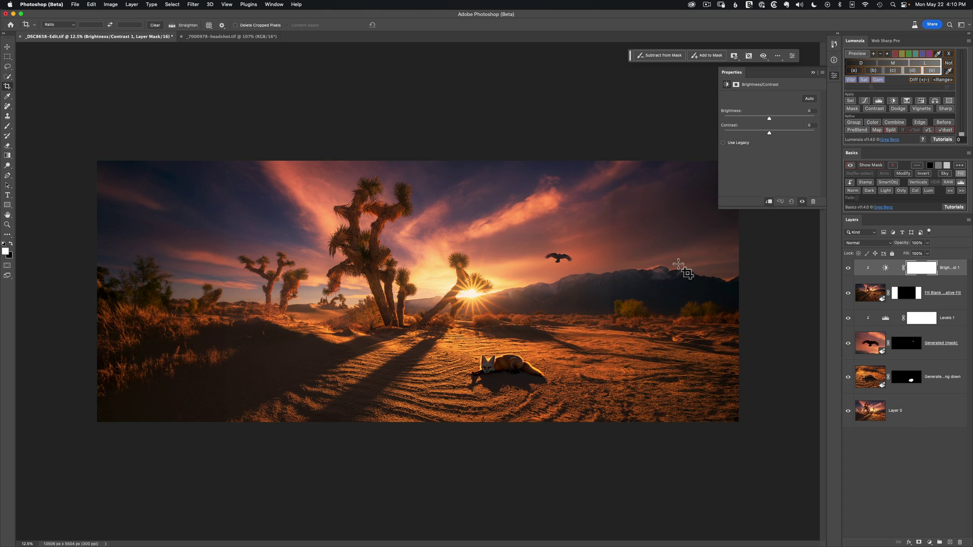
click(771, 122)
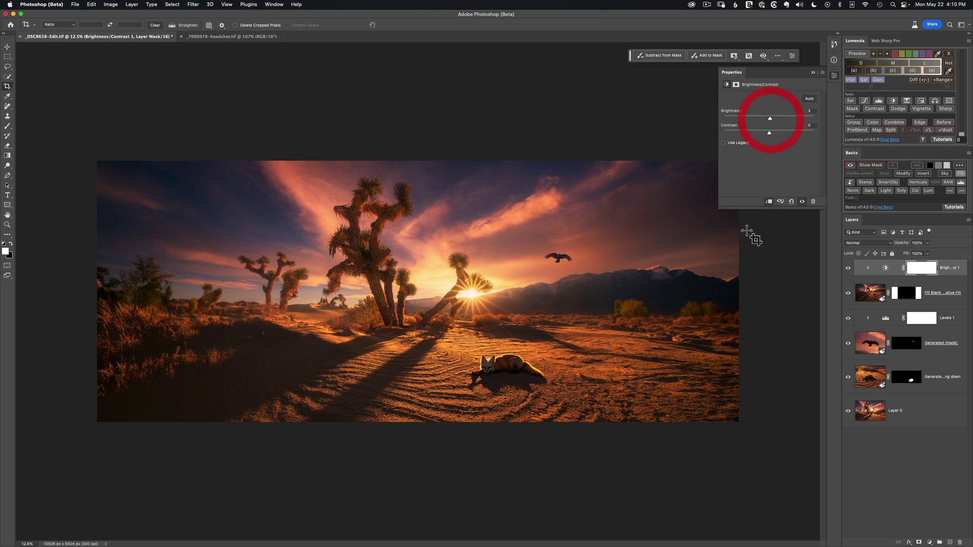
click(848, 269)
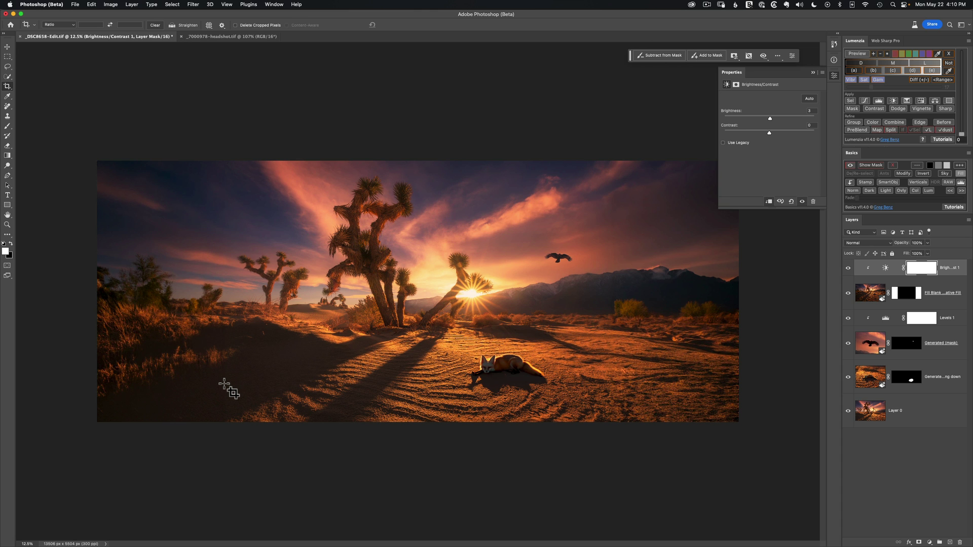
- Examine the whole panorama at a small size for brightness mismatches between the original and generated areas
key(super+minus)
key(super+minus)
key(super+minus)
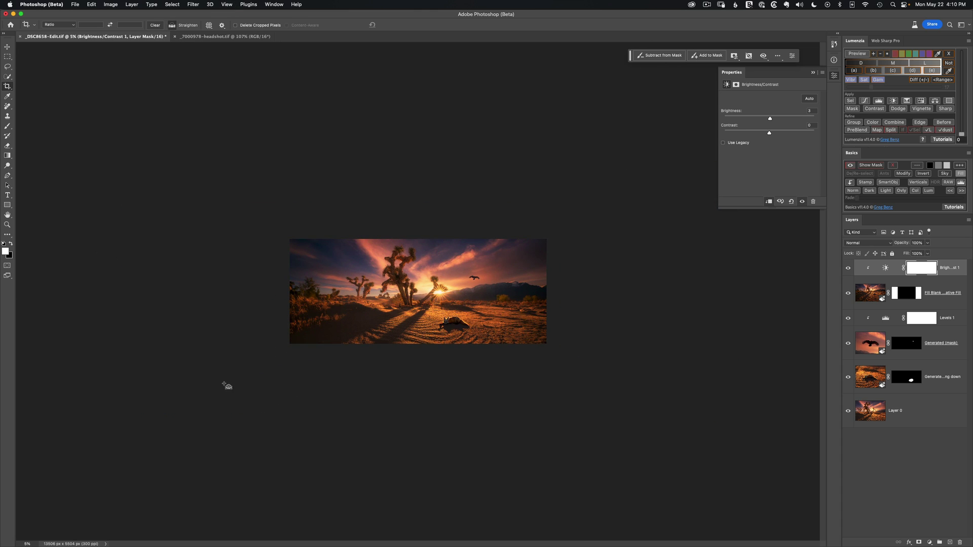
key(super+plus)
key(super+plus)
key(super+plus)
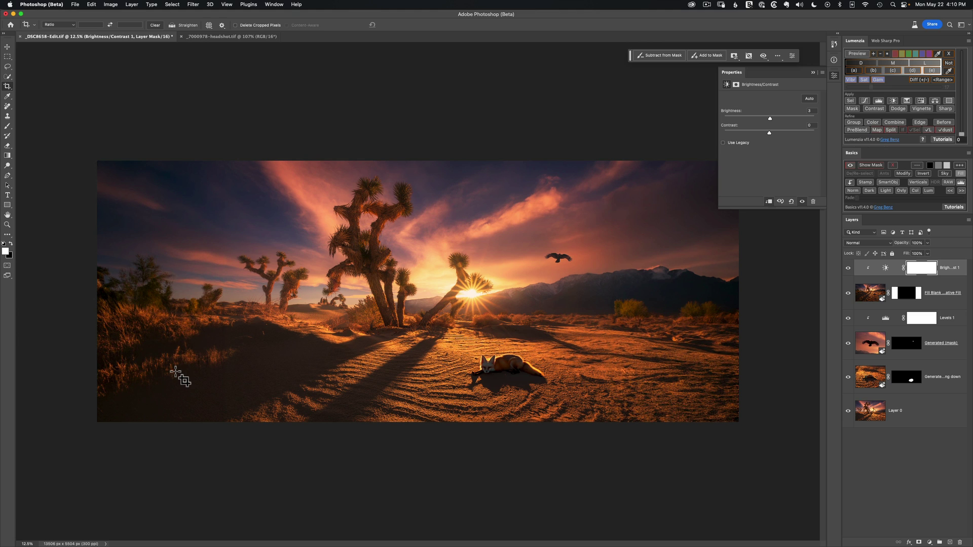
- Add a new blank layer with default settings above the Brightness/Contrast adjustment for work around the distant rocks
key(v)
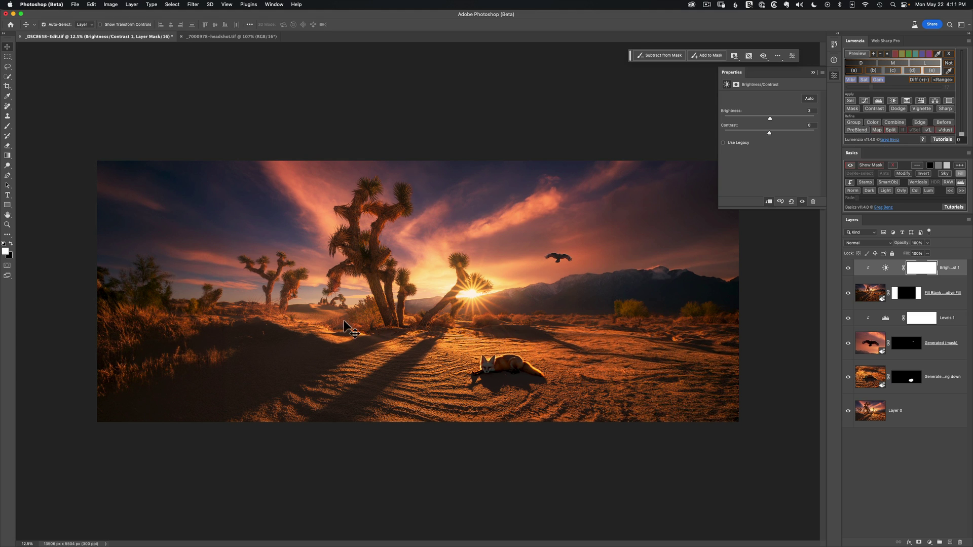
key(z)
drag(345, 305, 378, 336)
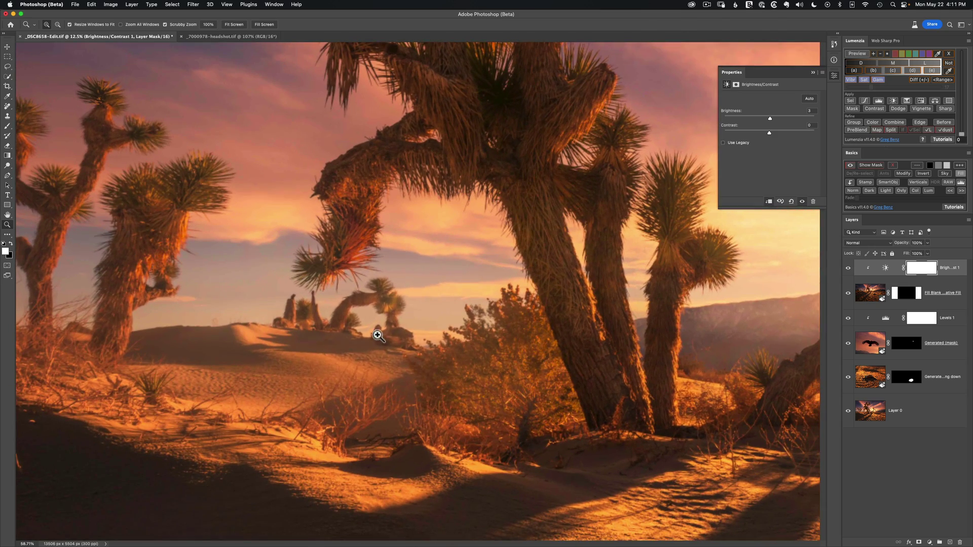
scroll(365, 325, up, 2)
click(365, 325)
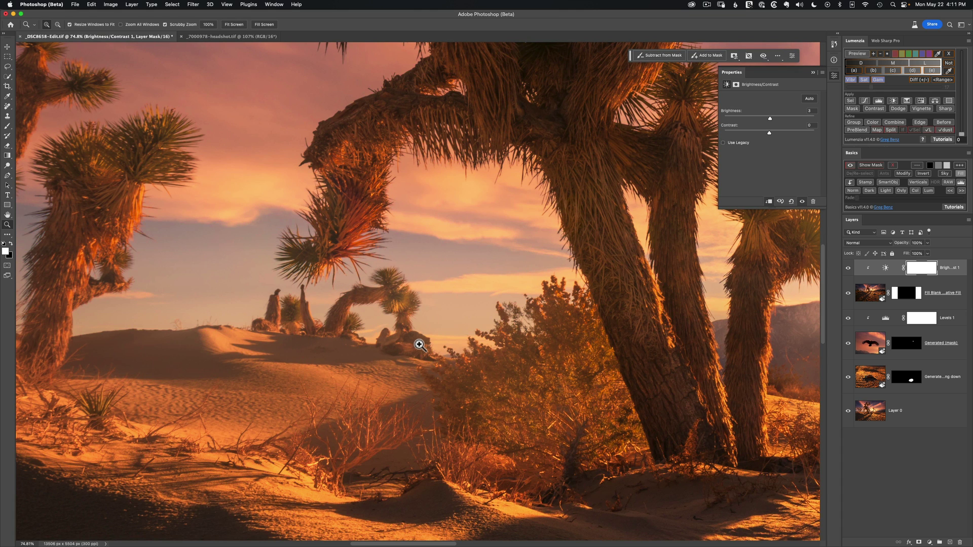
key(shift+super+n)
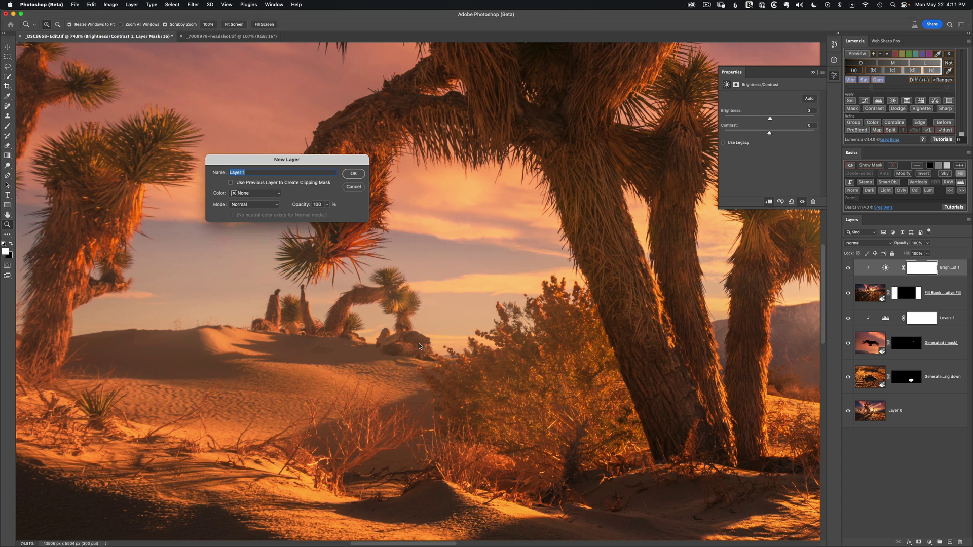
key(Return)
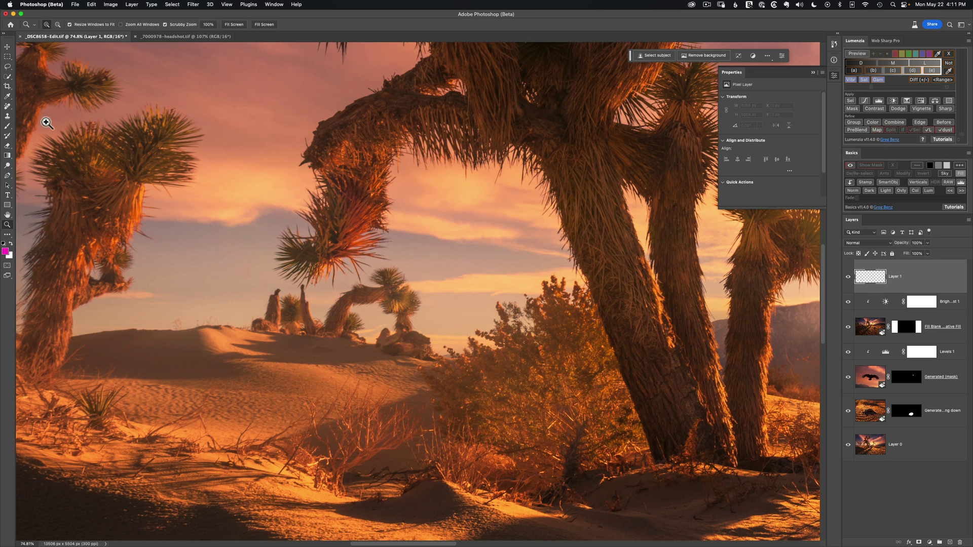
- Paint over the distant trees and rocks on the dune horizon with the Remove tool on Layer 1, including leftover fragments in the sky
click(7, 108)
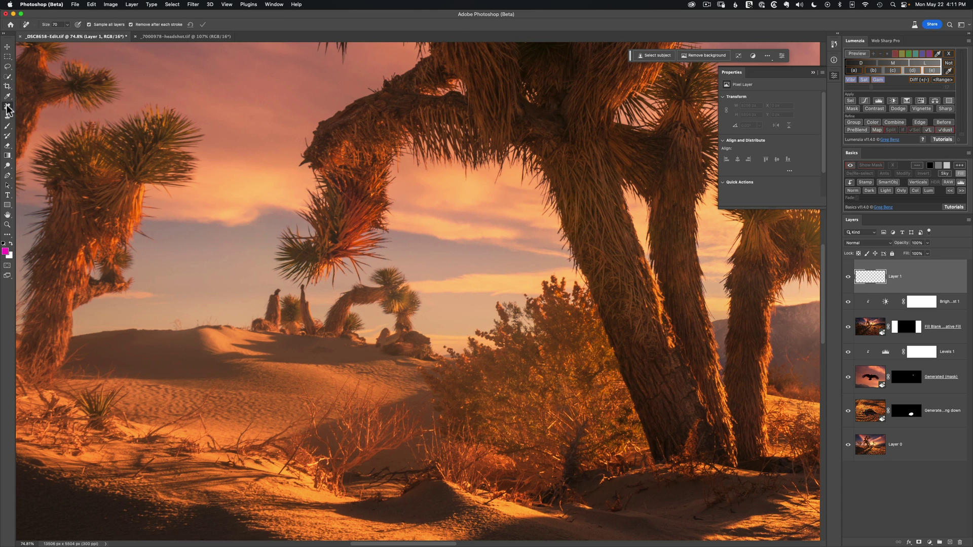
click(42, 122)
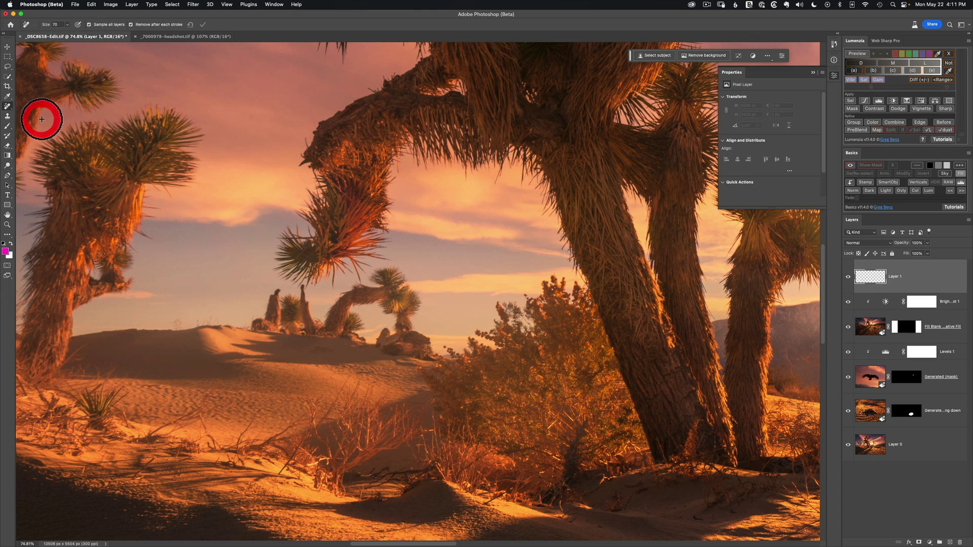
mouse_move(345, 300)
mouse_down()
mouse_move(397, 278)
mouse_move(395, 305)
mouse_move(412, 306)
mouse_move(392, 314)
mouse_move(433, 356)
mouse_move(296, 364)
mouse_move(232, 355)
mouse_move(292, 356)
mouse_move(241, 344)
mouse_move(357, 351)
mouse_move(294, 338)
mouse_move(342, 342)
mouse_move(351, 317)
mouse_move(363, 341)
mouse_move(397, 341)
mouse_move(370, 306)
mouse_move(323, 325)
mouse_move(304, 312)
mouse_move(303, 292)
mouse_move(301, 307)
mouse_move(280, 295)
mouse_move(256, 326)
mouse_move(307, 329)
mouse_move(283, 315)
mouse_move(276, 328)
mouse_move(382, 341)
mouse_move(359, 322)
mouse_move(391, 343)
mouse_up()
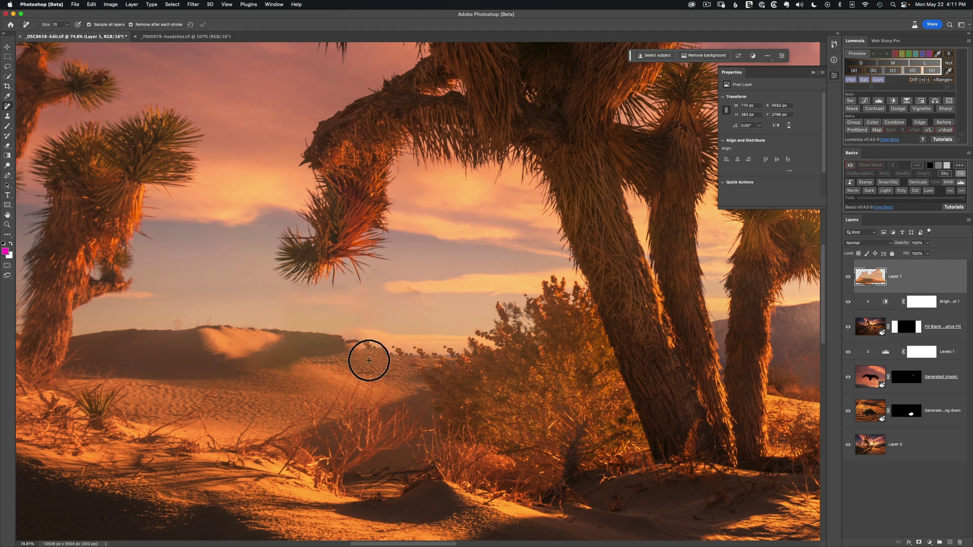
drag(406, 289, 385, 274)
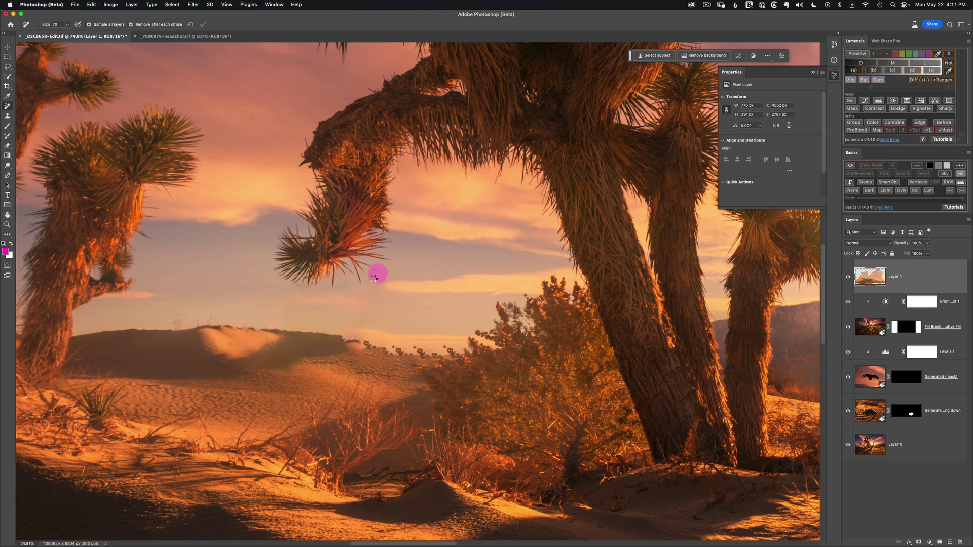
drag(358, 346, 350, 341)
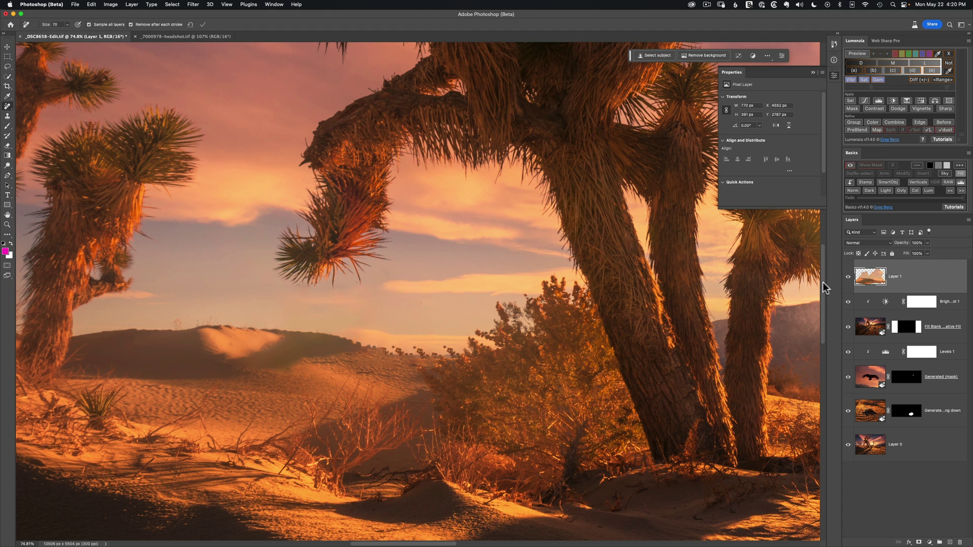
- With Layer 1 hidden, lasso the distant trees and rocks and remove them using Generative Fill with Auto-mask subject off and an empty prompt
click(848, 277)
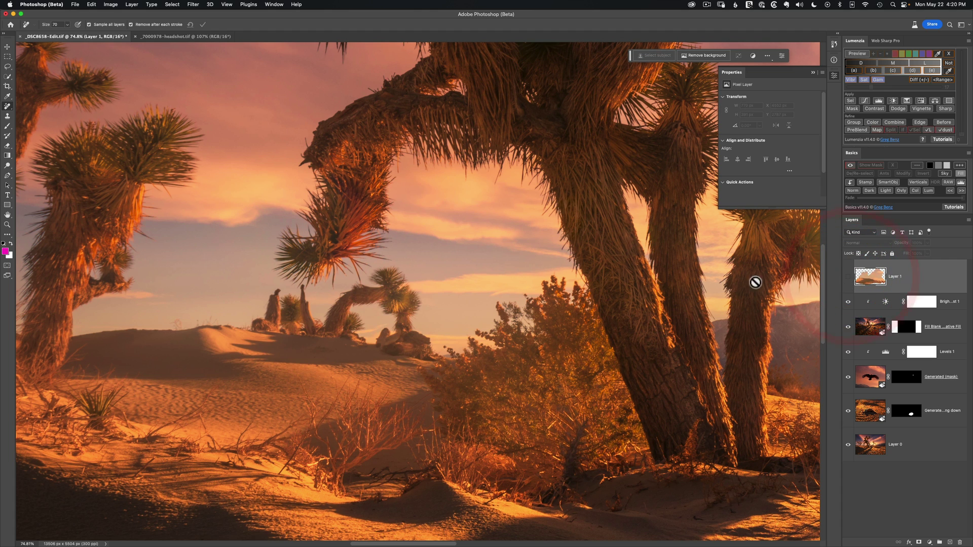
key(l)
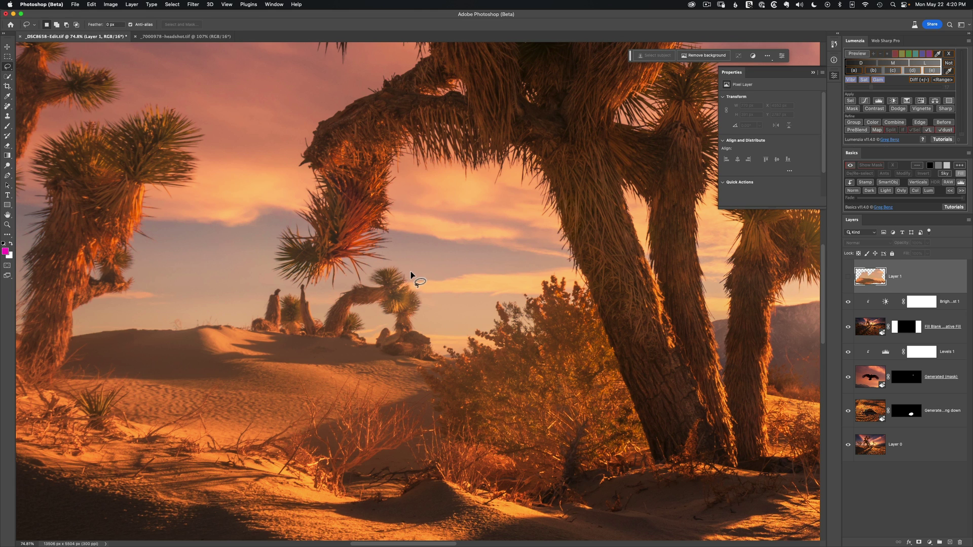
mouse_move(413, 275)
mouse_down()
mouse_move(380, 268)
mouse_move(338, 291)
mouse_up()
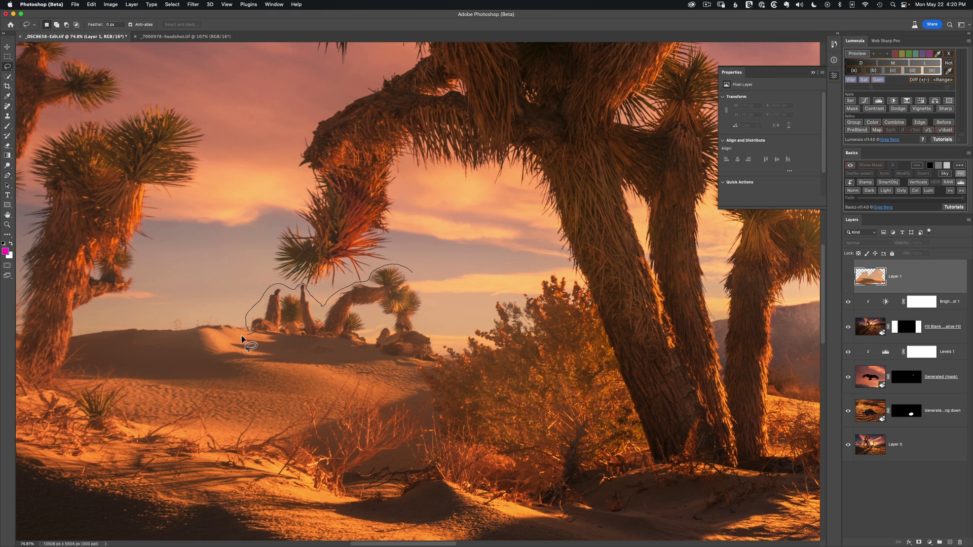
drag(243, 361, 292, 370)
drag(408, 364, 431, 357)
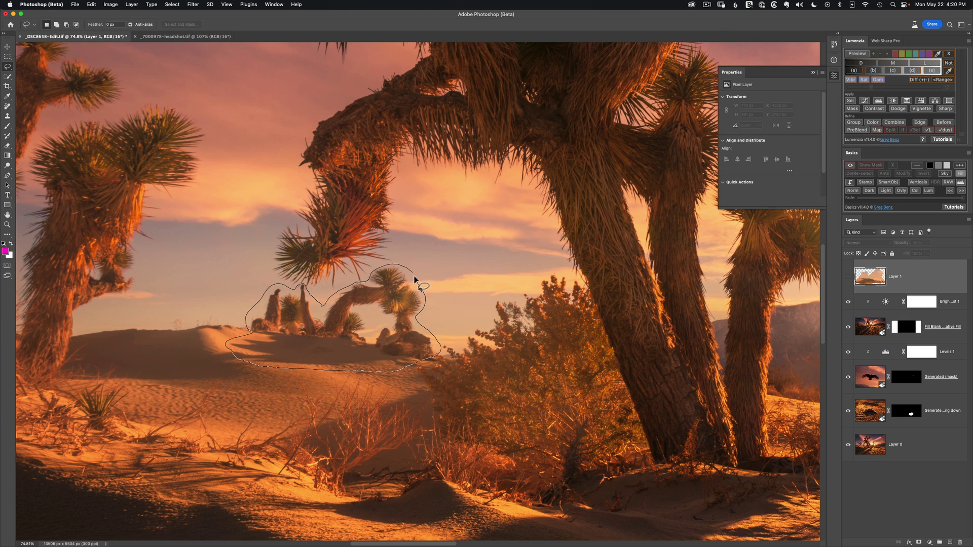
drag(414, 277, 413, 272)
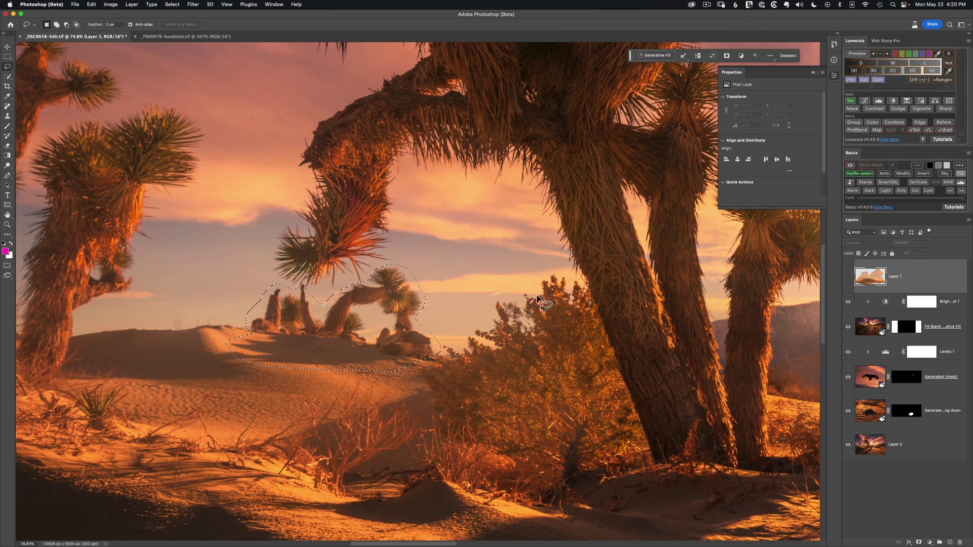
click(960, 174)
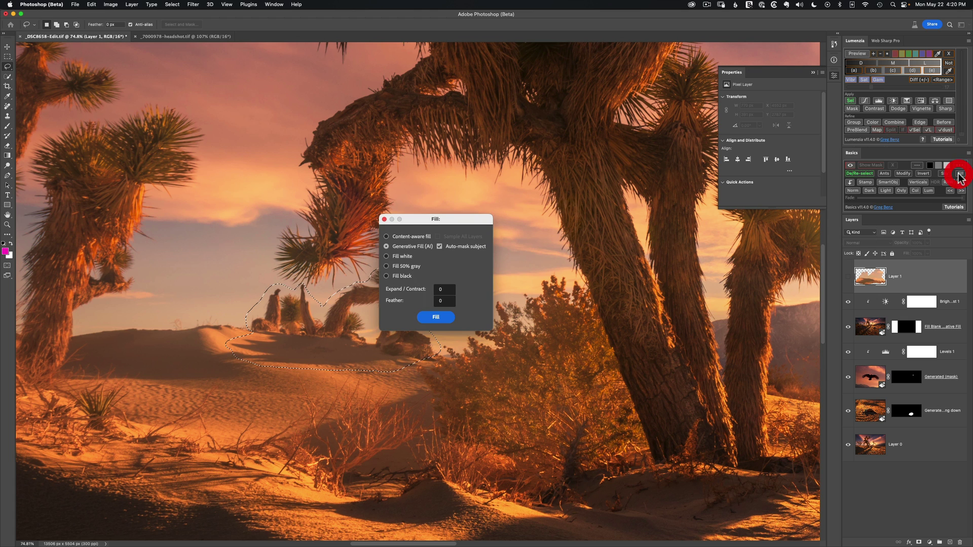
drag(473, 221, 556, 190)
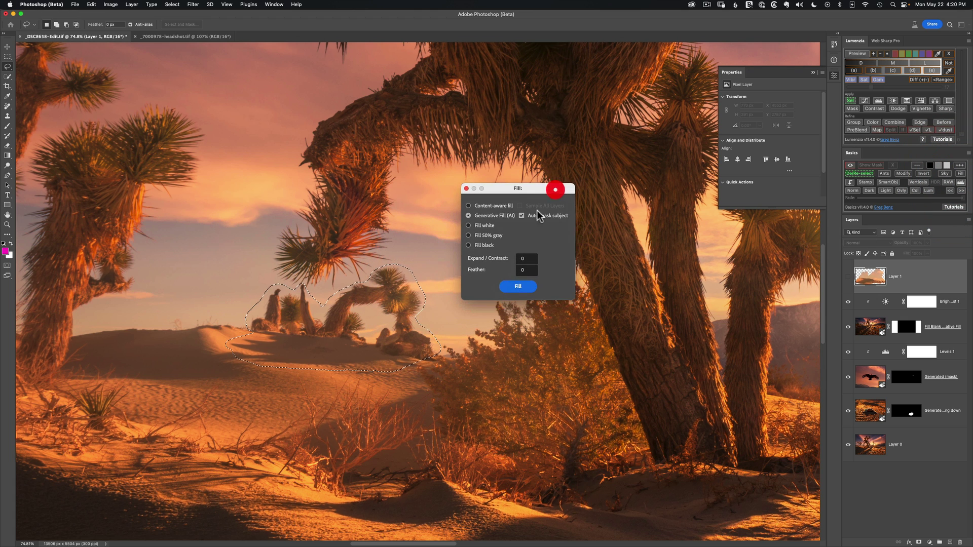
click(521, 216)
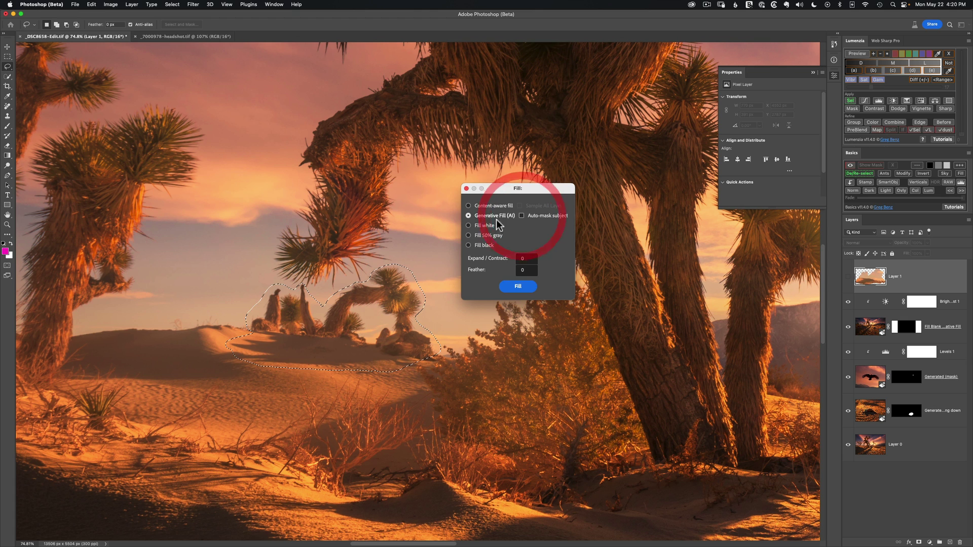
click(516, 287)
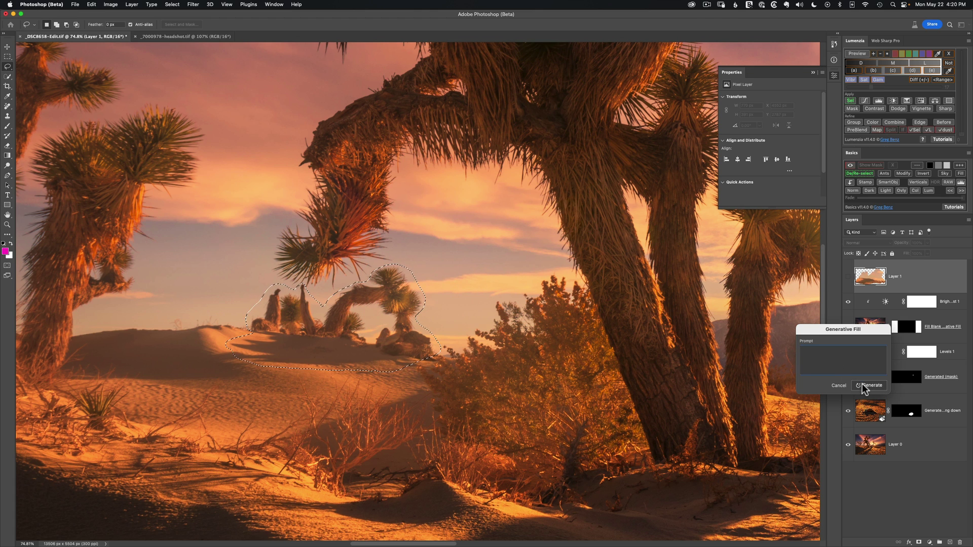
click(864, 385)
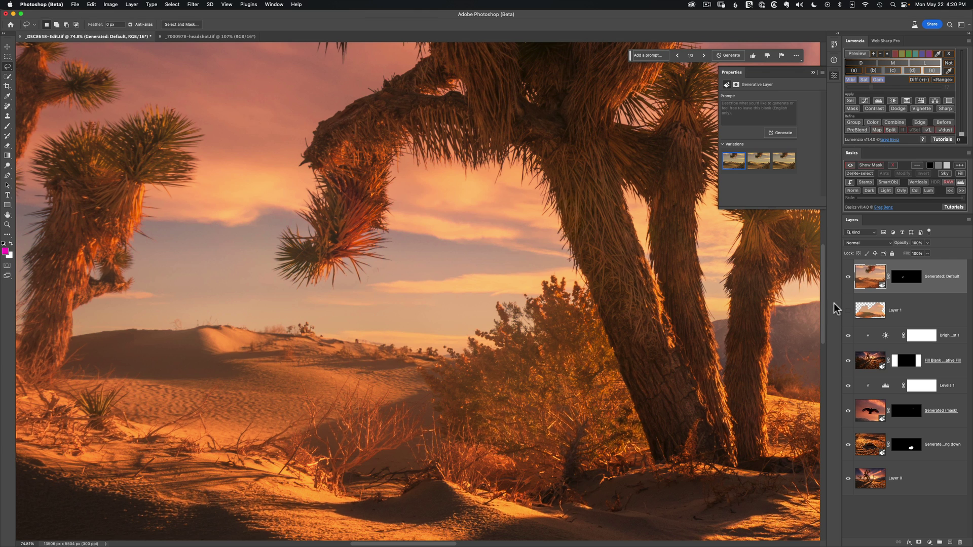
- Compare the Generative Fill removal with the Remove tool version by toggling both layers, leaving Layer 1 hidden
drag(848, 277, 848, 310)
click(848, 277)
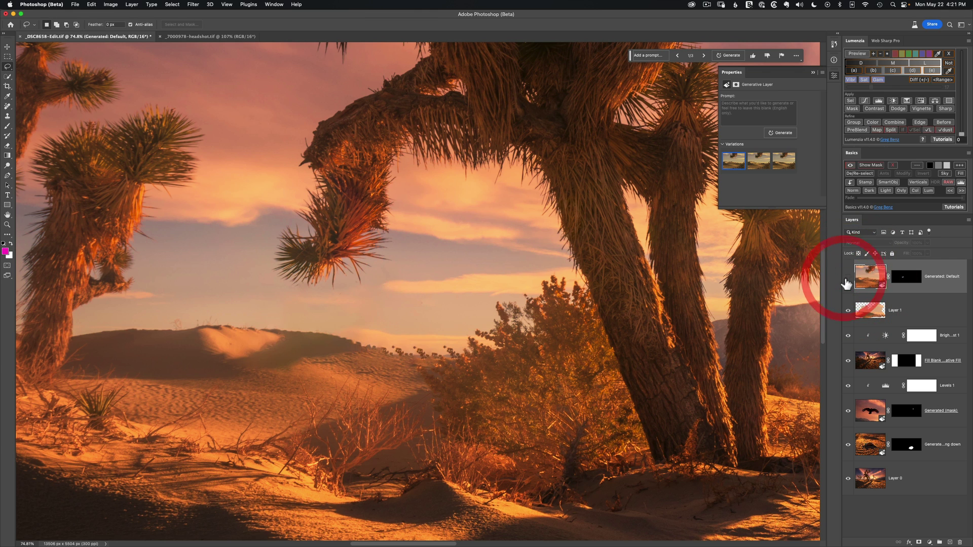
click(848, 276)
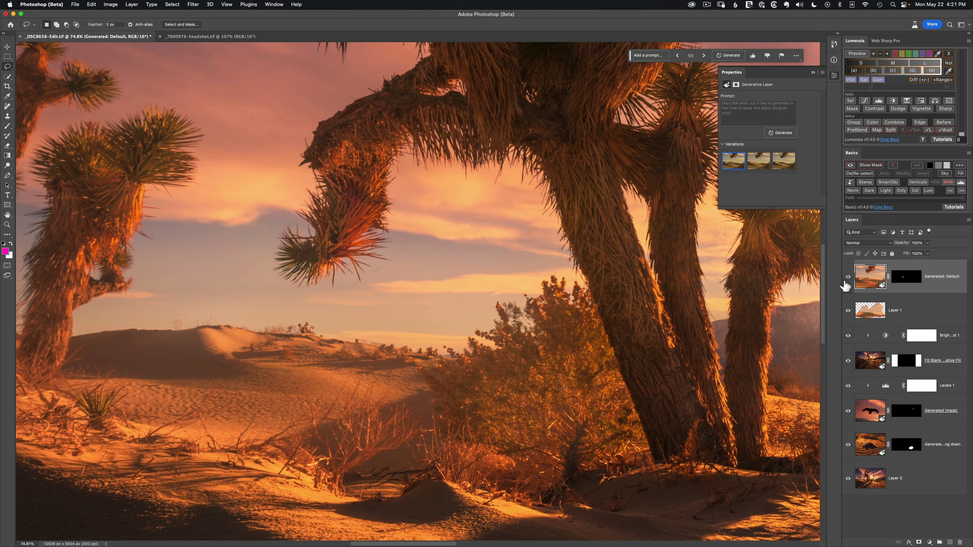
click(848, 311)
- Lasso the dry brush around the bases of the two smaller Joshua trees, remove it with an unprompted Generative Fill, and clear the selection
key(super+0)
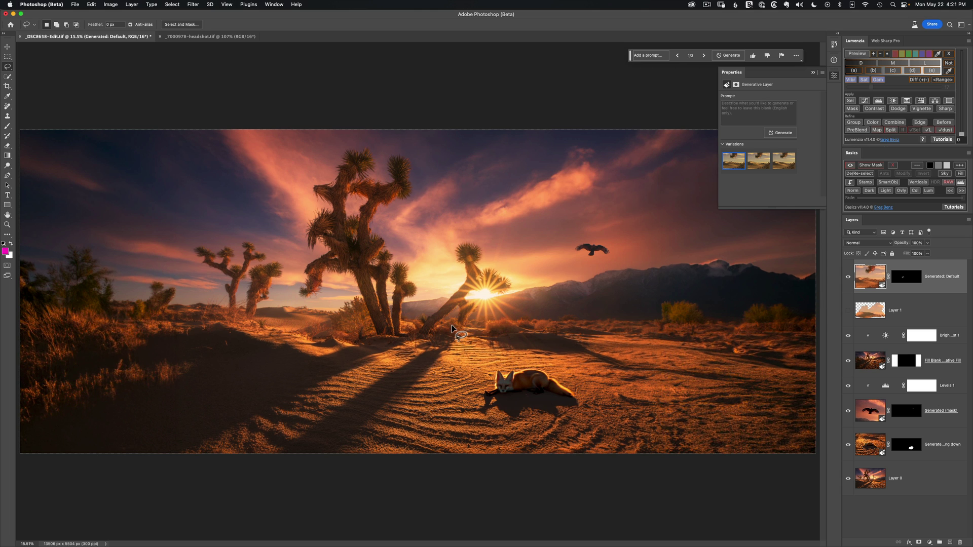
key(z)
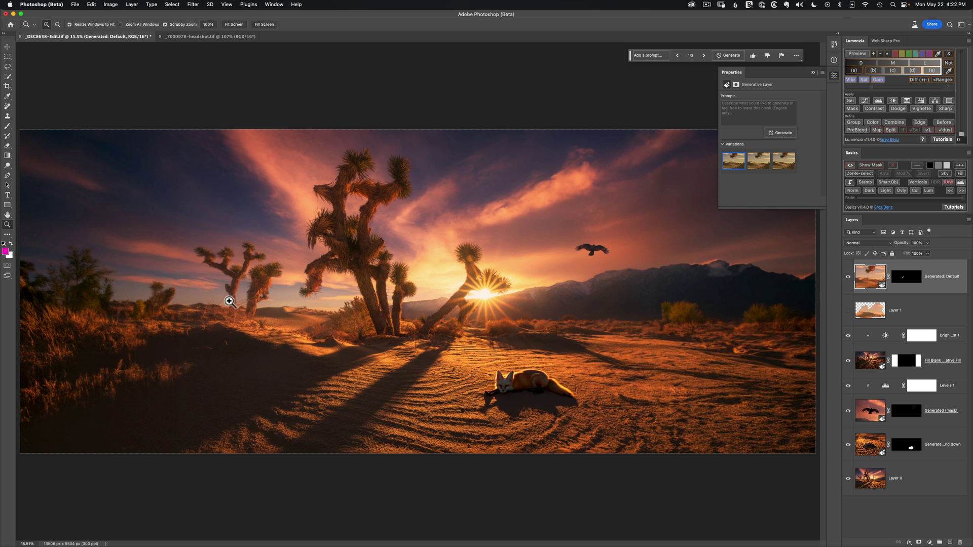
drag(229, 301, 225, 324)
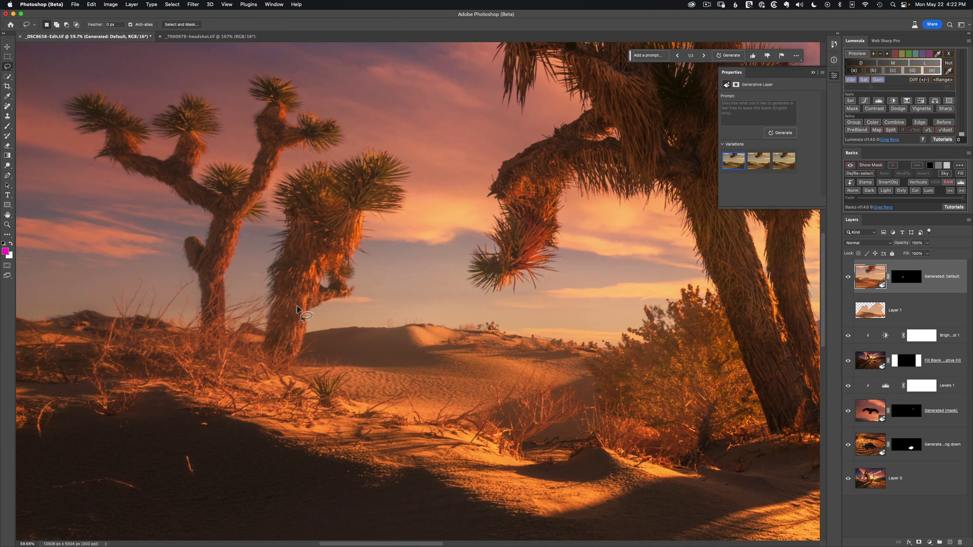
mouse_move(294, 318)
mouse_down()
mouse_move(276, 294)
mouse_move(223, 299)
mouse_move(203, 276)
mouse_move(142, 284)
mouse_move(93, 335)
mouse_move(83, 379)
mouse_move(107, 422)
mouse_move(304, 428)
mouse_move(315, 421)
mouse_move(295, 369)
mouse_move(293, 325)
mouse_up()
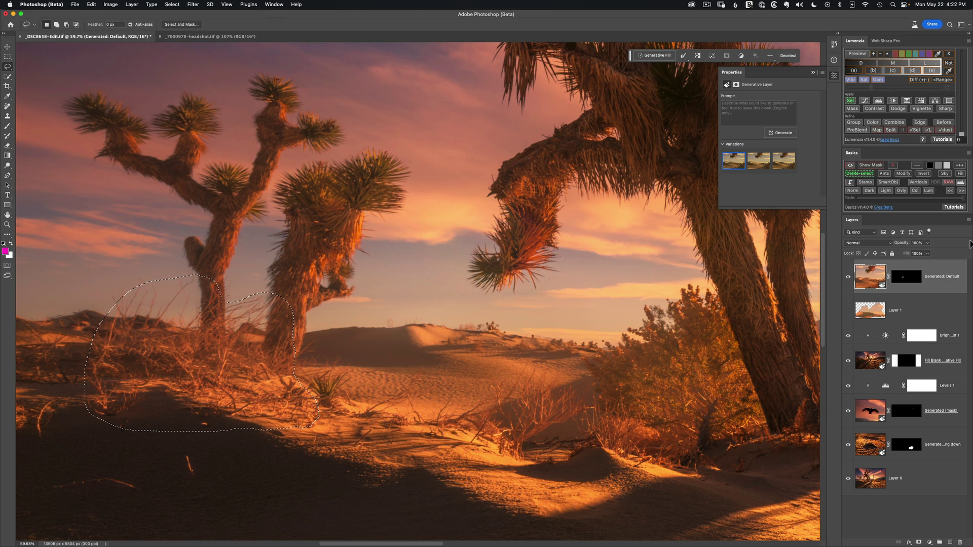
click(960, 175)
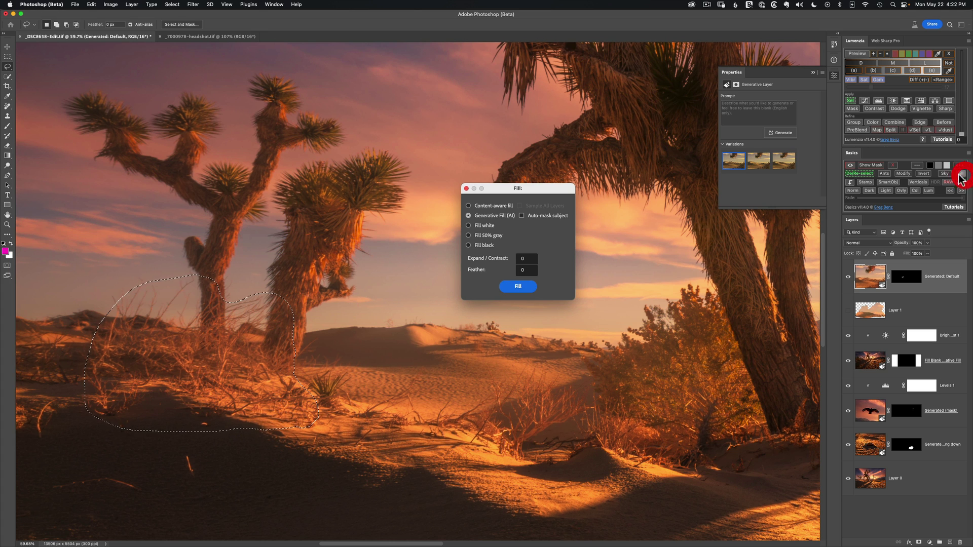
click(519, 286)
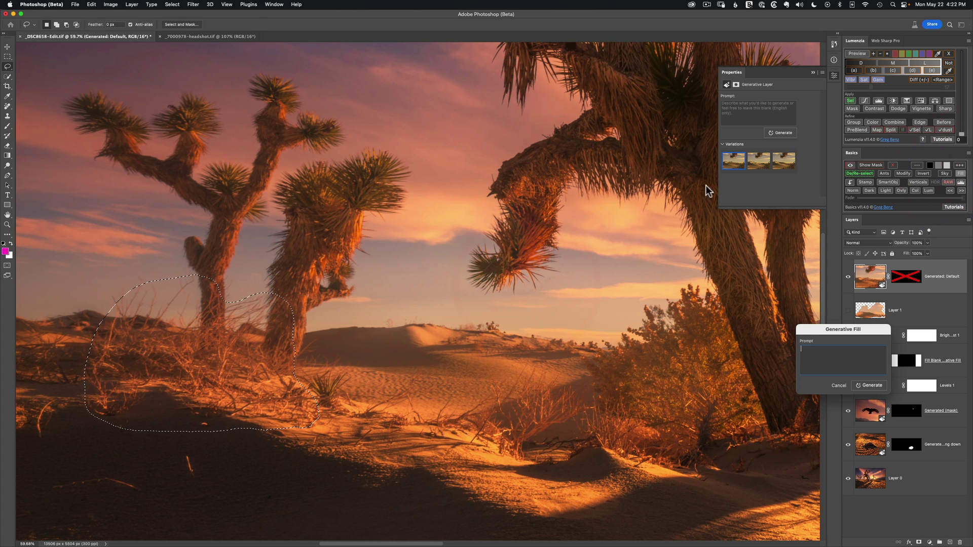
click(870, 385)
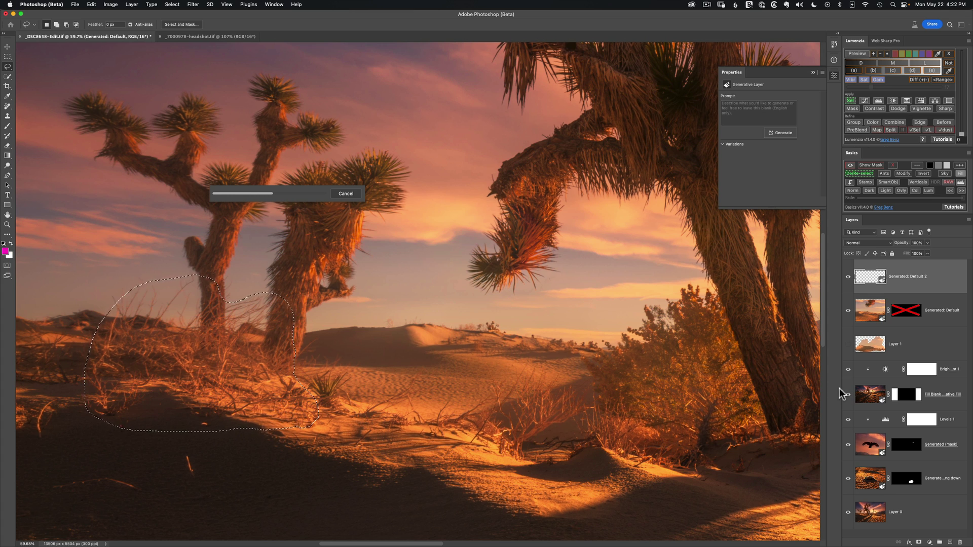
key(super+d)
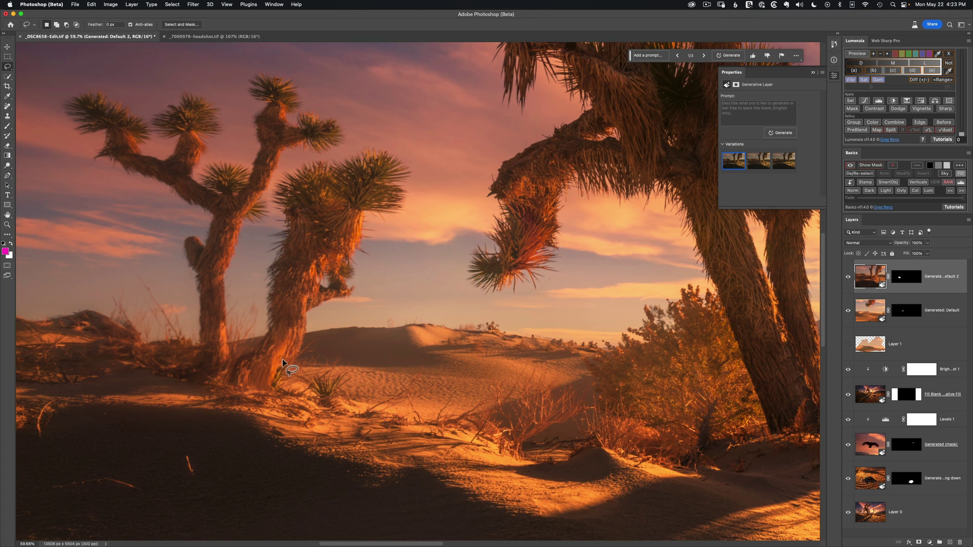
- Toggle the brush-removal layer off and on to compare the whole panorama with and without it
key(super+0)
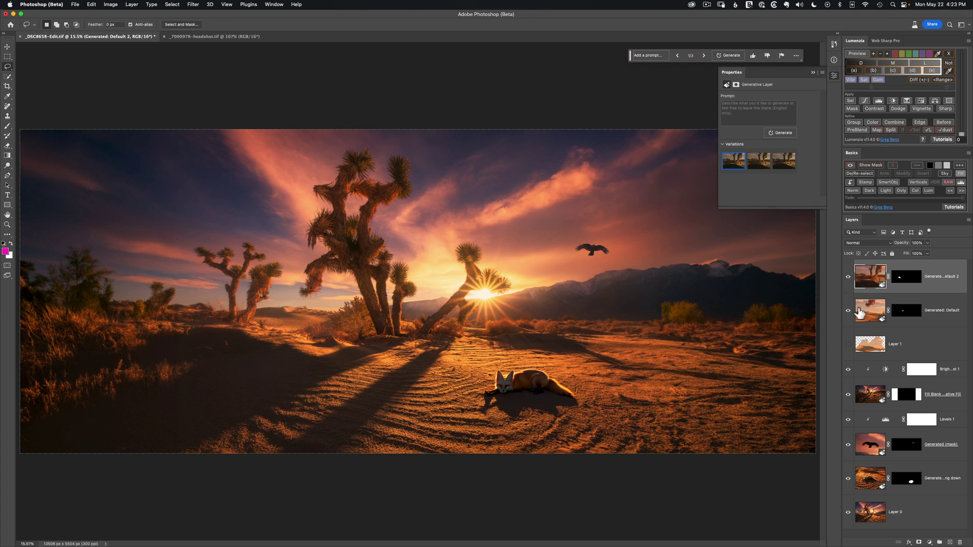
click(848, 276)
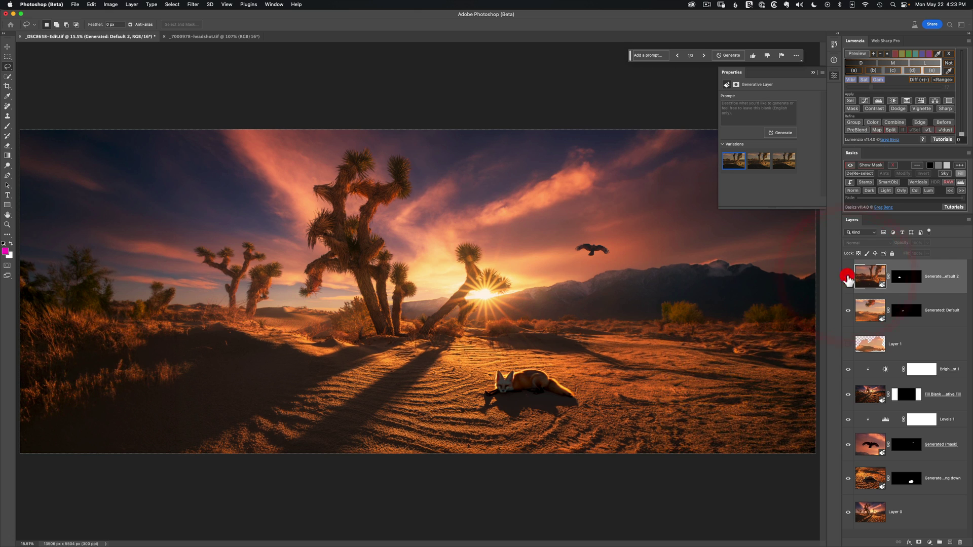
click(848, 277)
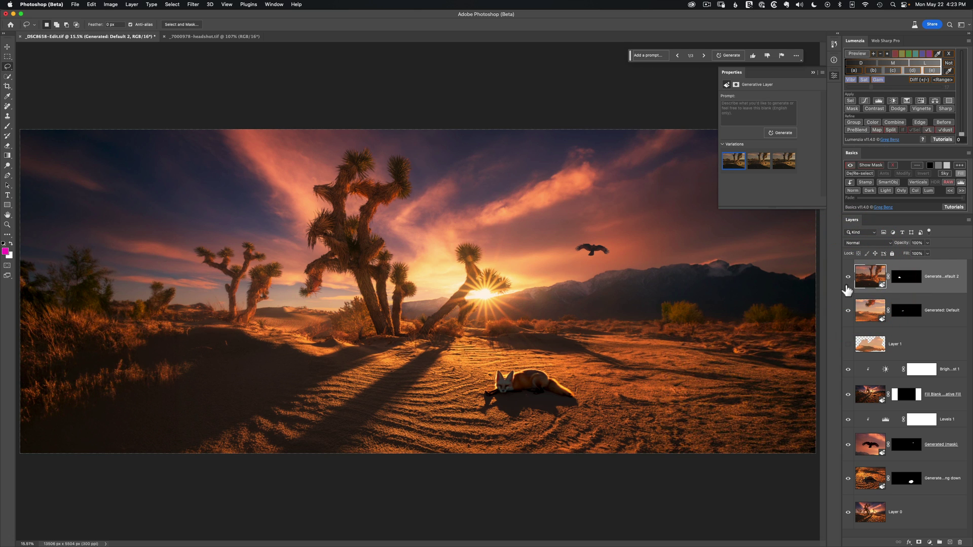
- Collapse the layer properties and compare the original photo on Layer 0 alone with the complete panorama
click(835, 77)
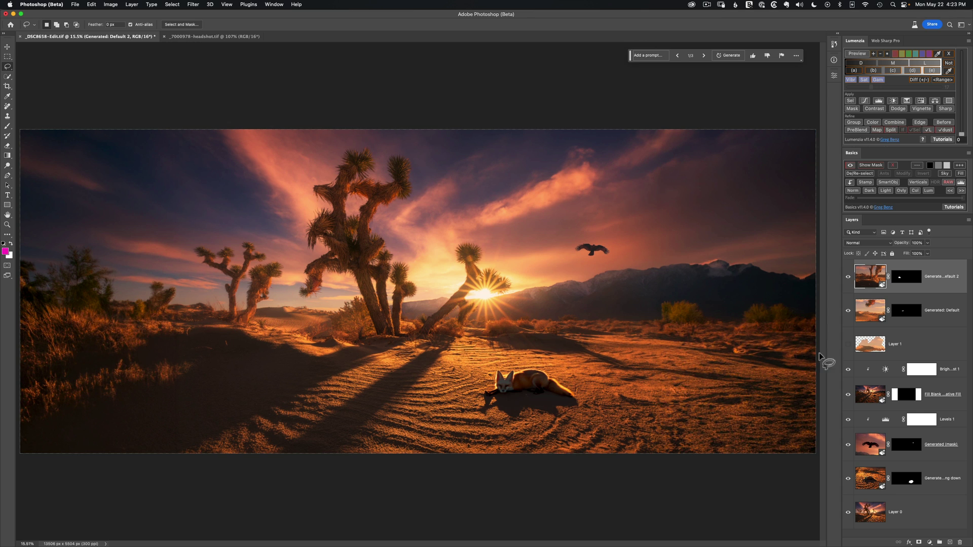
alt+click(849, 513)
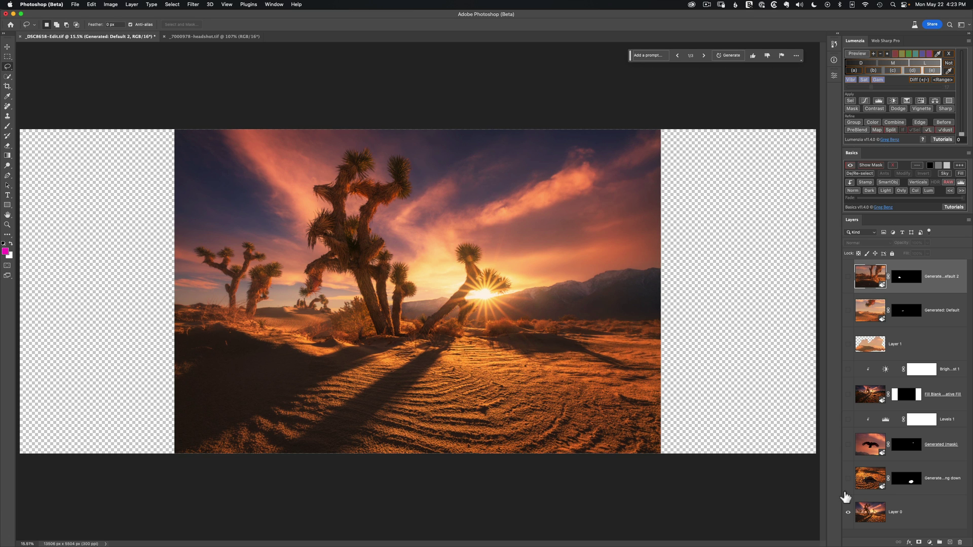
alt+click(849, 513)
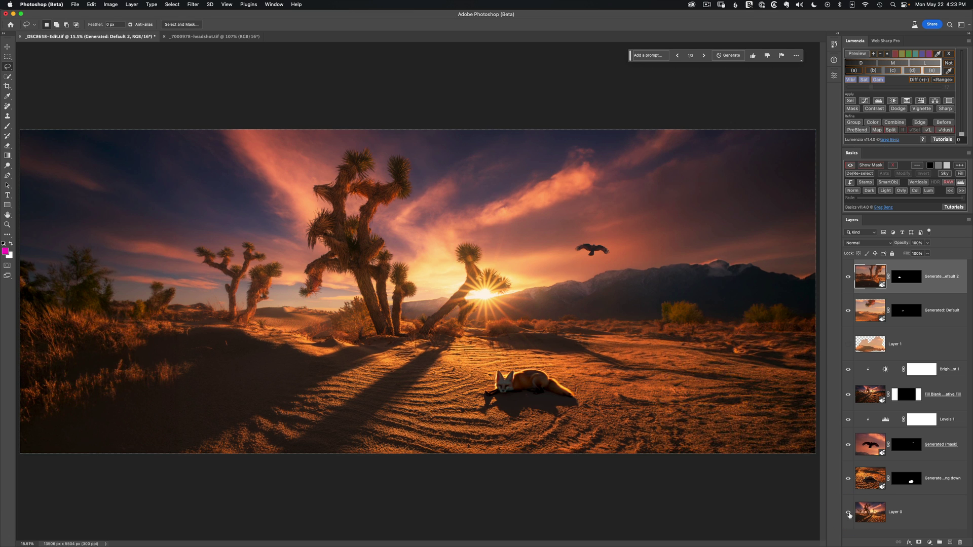
key(super+minus)
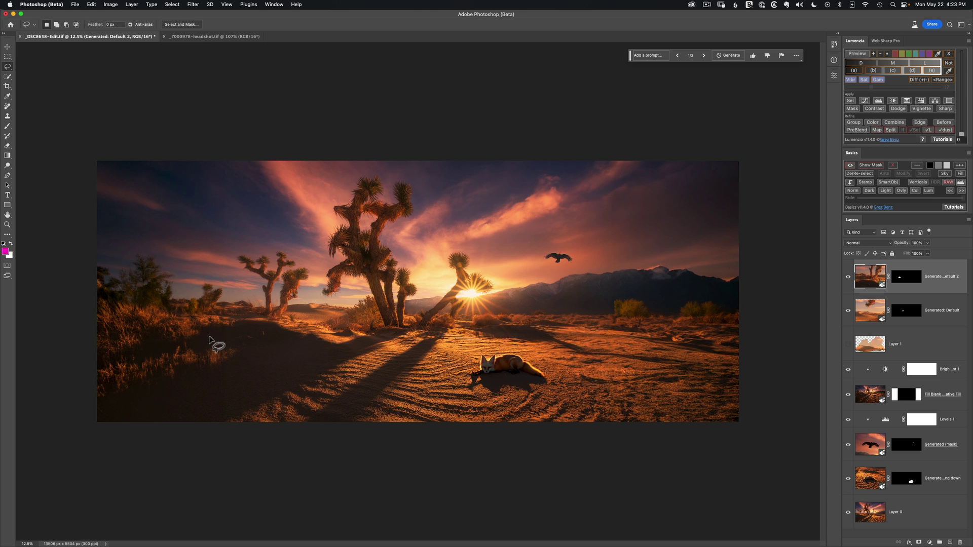
- Switch to the headshot document and lasso a selection around the eyeglasses, from temple to temple
click(190, 38)
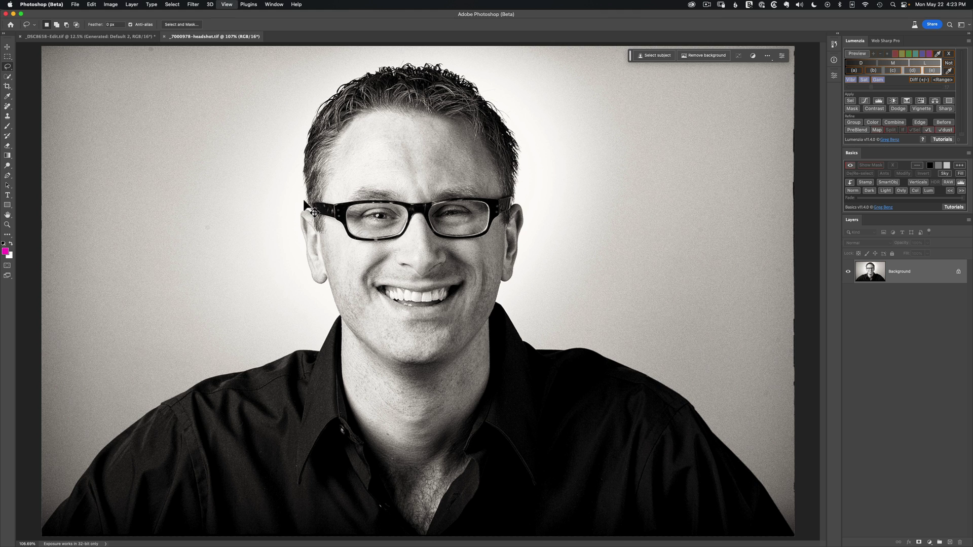
key(super+minus)
key(super+minus)
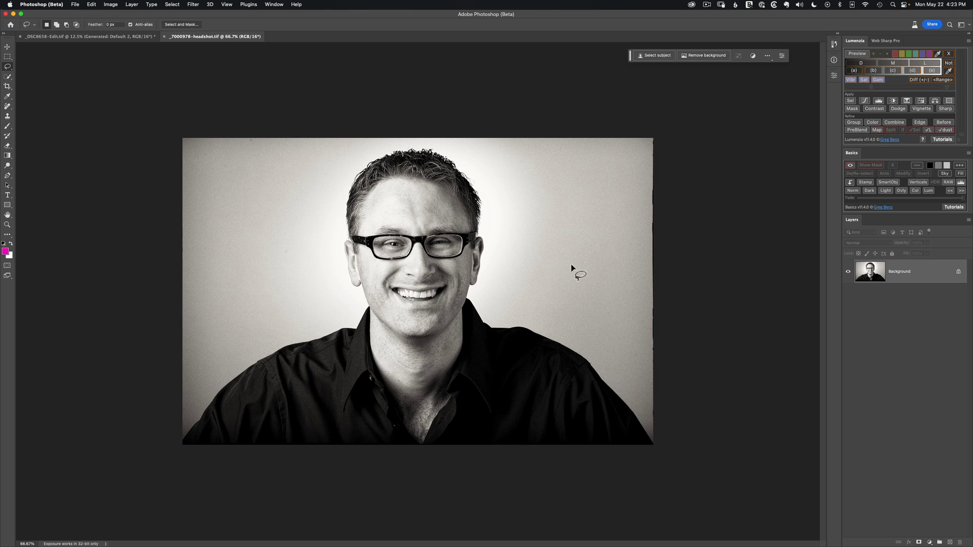
mouse_move(480, 230)
mouse_down()
mouse_move(445, 221)
mouse_move(425, 230)
mouse_up()
click(479, 231)
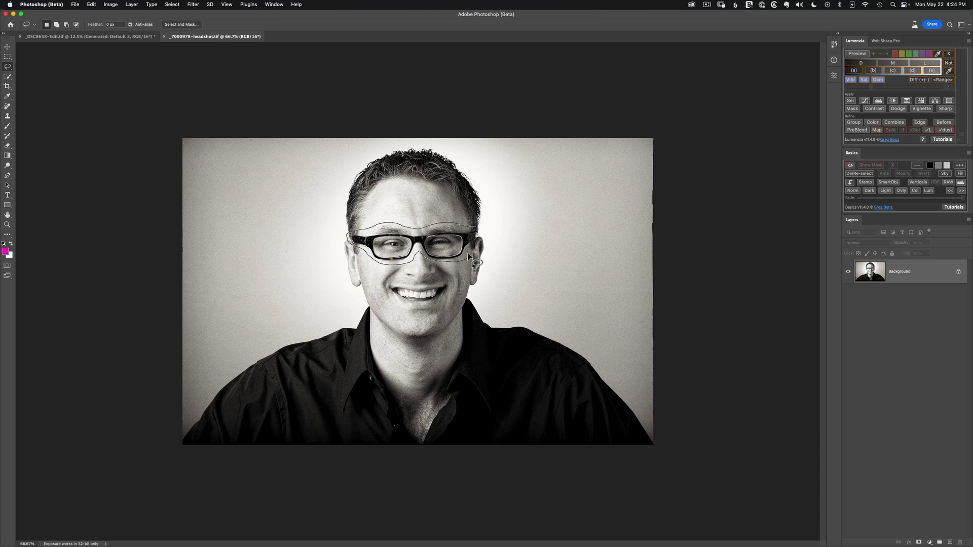
drag(485, 237, 482, 239)
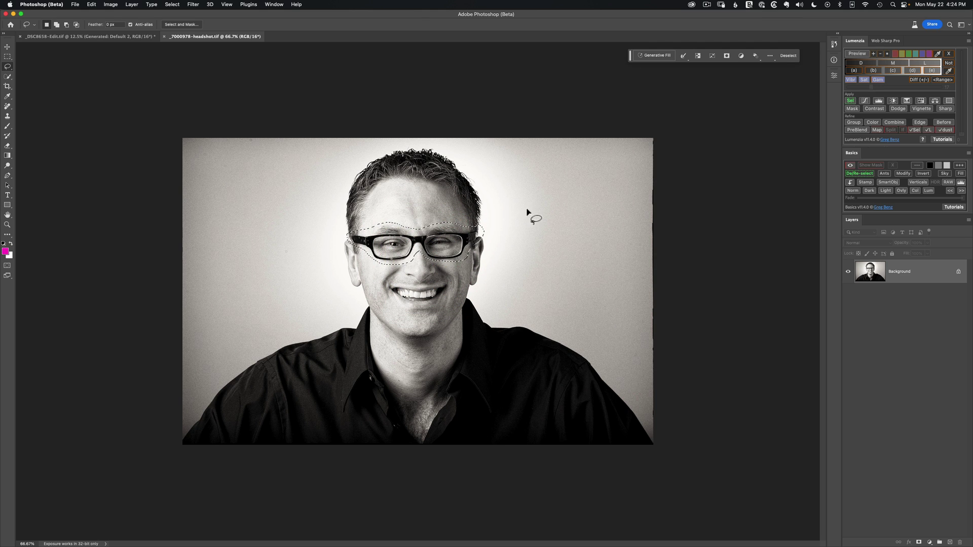
- Replace the eyeglasses using Generative Fill with the prompt "sunglasses"
click(655, 55)
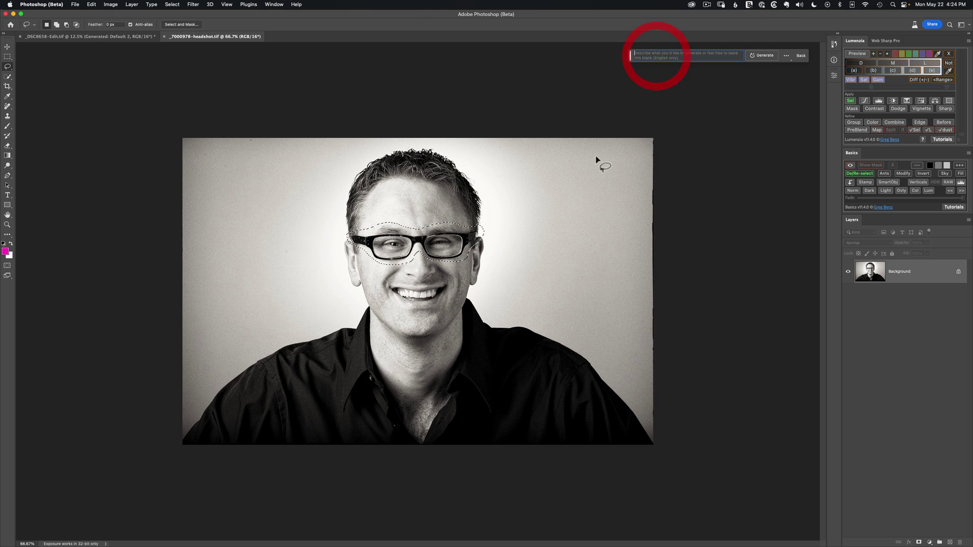
click(648, 55)
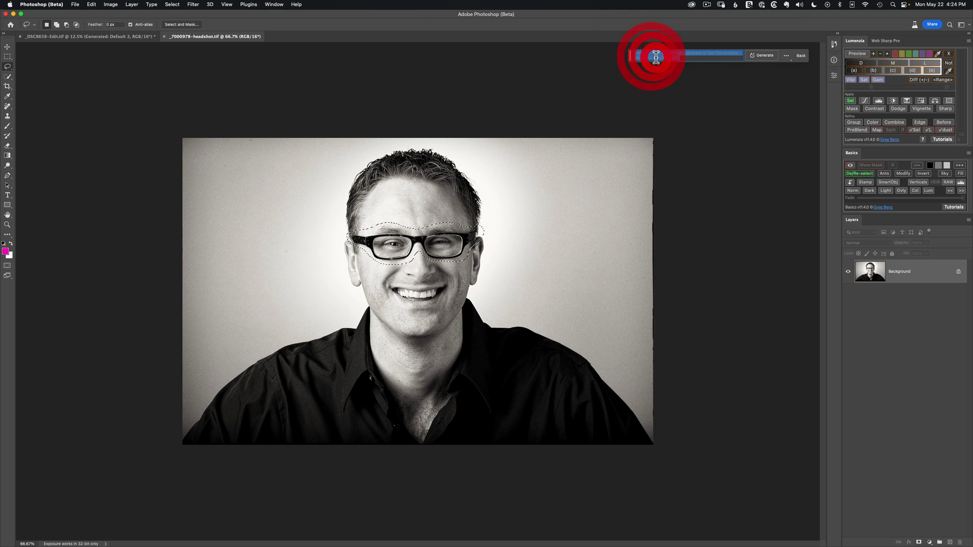
text(sungla)
text(sses)
click(667, 57)
key(Return)
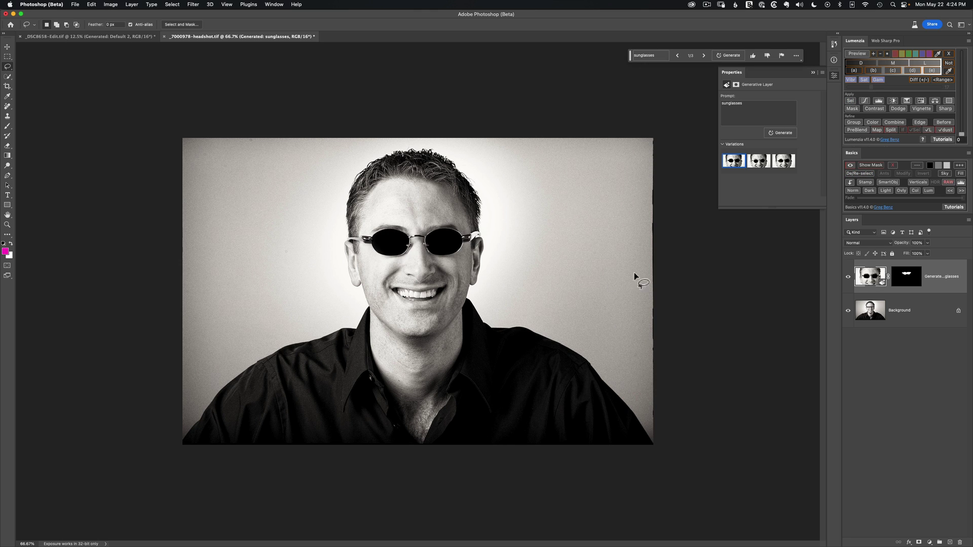
- Compare the second and third sunglasses variations on the portrait, then return to the first one
click(758, 163)
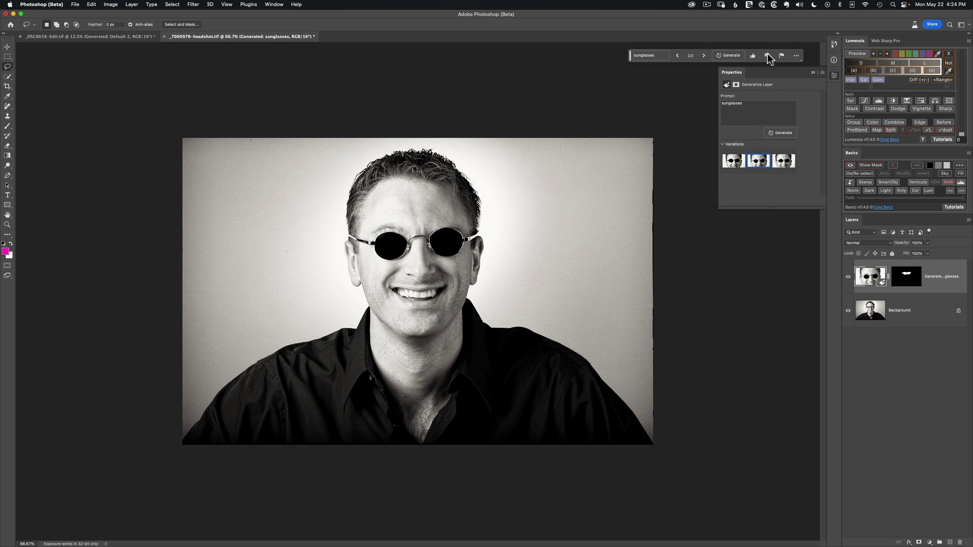
click(589, 58)
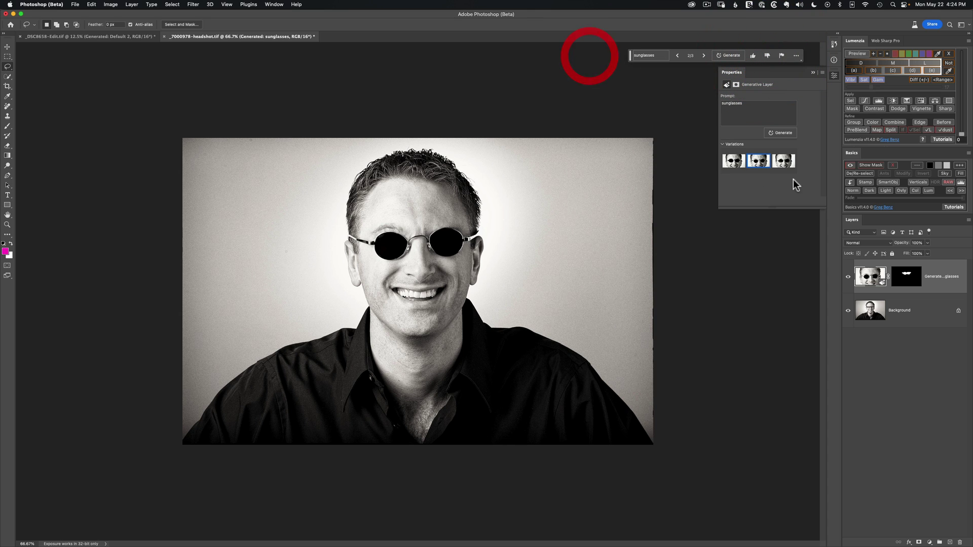
click(785, 162)
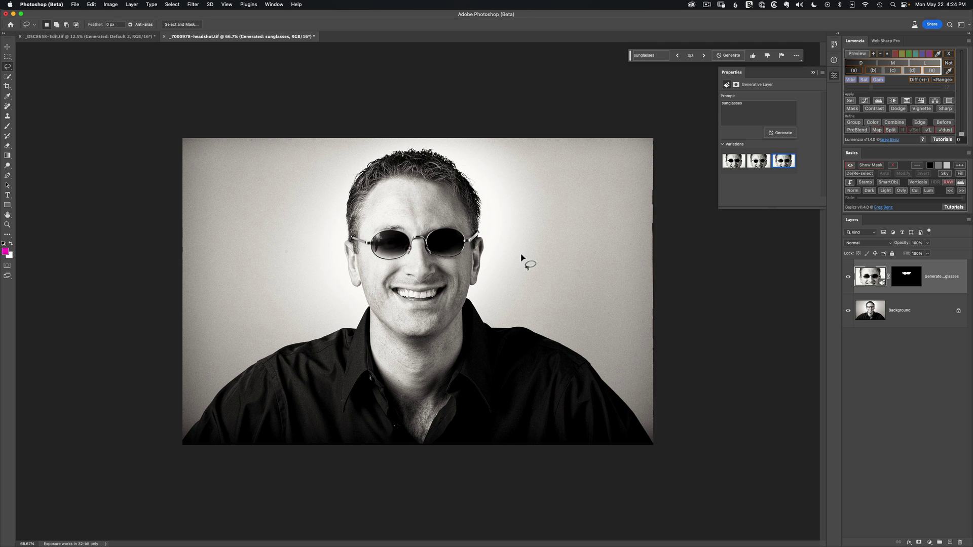
key(super+minus)
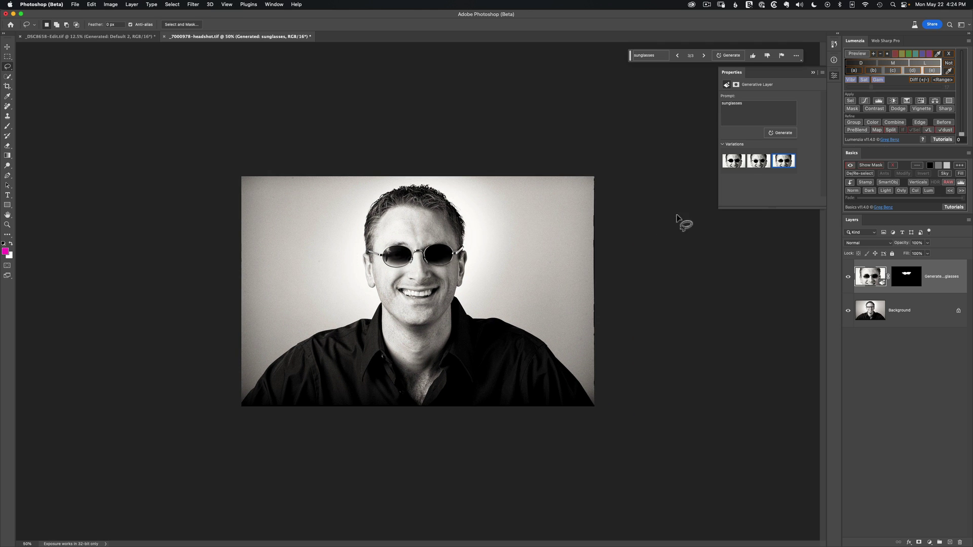
click(734, 161)
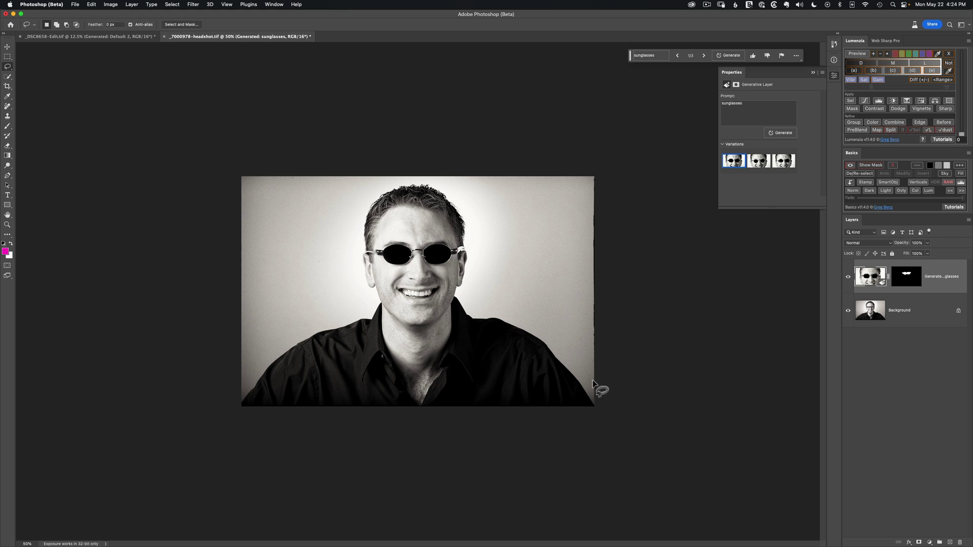
- Lasso the entire black shirt, following the shoulders, collar and open neckline down to the lower image edge
key(super+1)
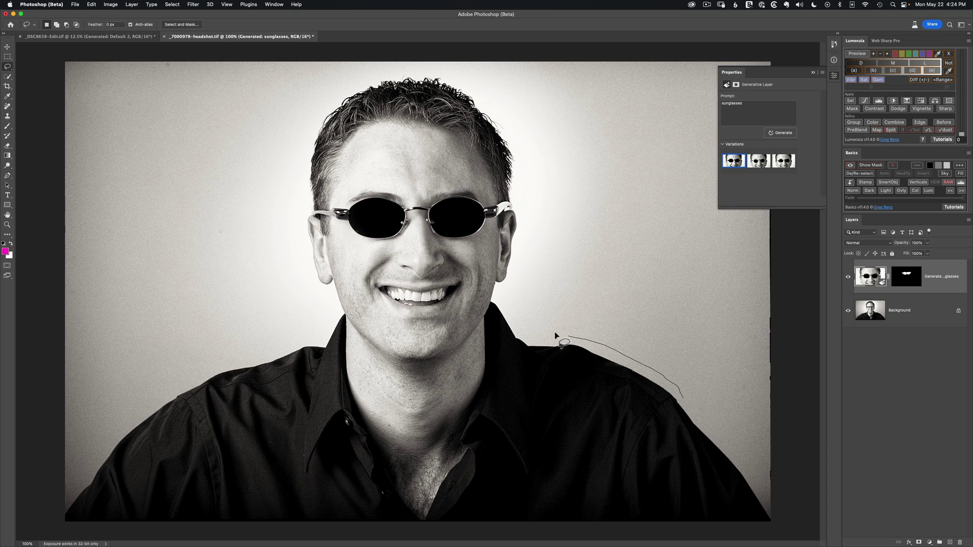
mouse_move(515, 309)
mouse_down()
mouse_move(489, 309)
mouse_move(478, 375)
mouse_move(452, 412)
mouse_move(425, 489)
mouse_move(409, 494)
mouse_move(351, 385)
mouse_up()
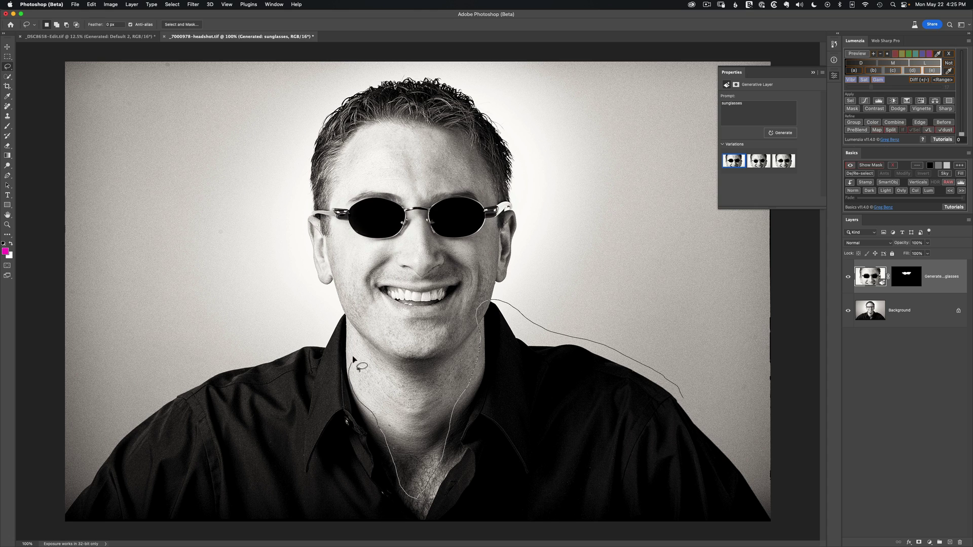
mouse_move(352, 324)
mouse_down()
mouse_move(346, 309)
mouse_move(315, 341)
mouse_move(206, 369)
mouse_move(152, 405)
mouse_move(91, 471)
mouse_move(68, 530)
mouse_move(104, 539)
mouse_move(703, 535)
mouse_move(766, 528)
mouse_move(769, 507)
mouse_up()
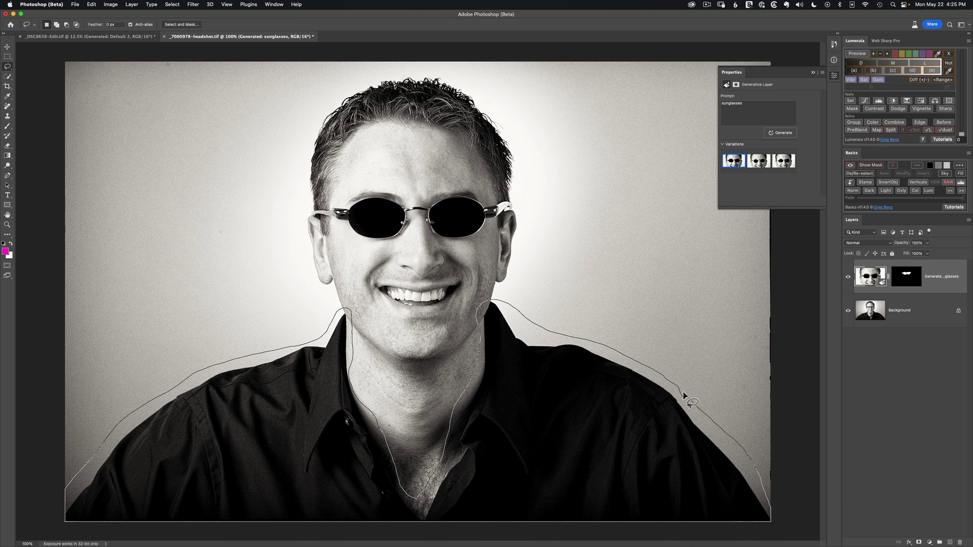
drag(684, 393, 682, 391)
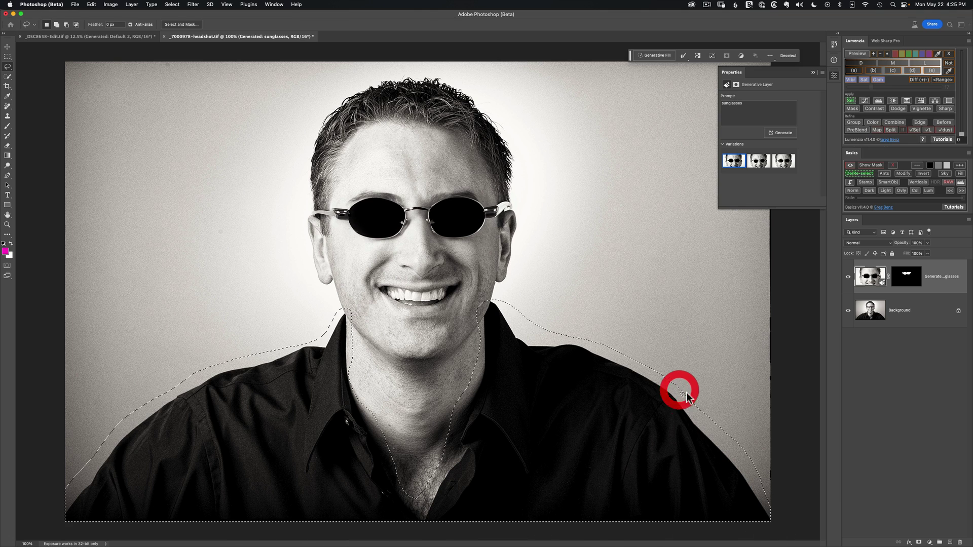
- Replace the selected shirt using Generative Fill with the prompt "leather jacket", and go through the variations to the third one
click(961, 174)
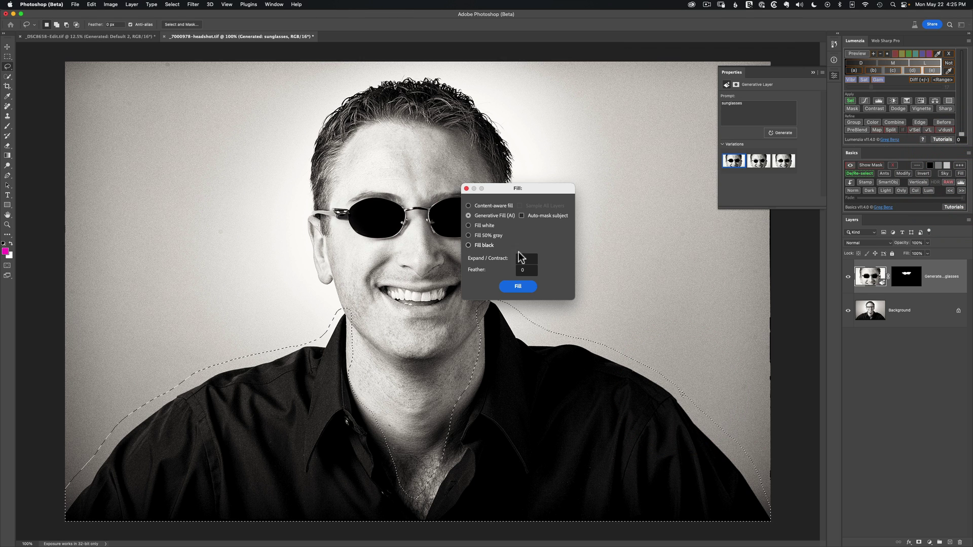
click(517, 286)
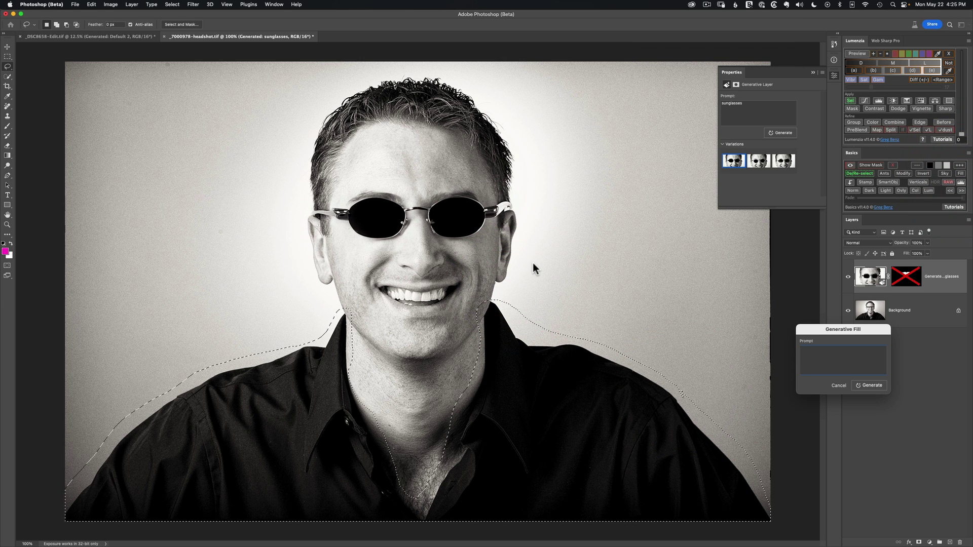
text(leather jacket)
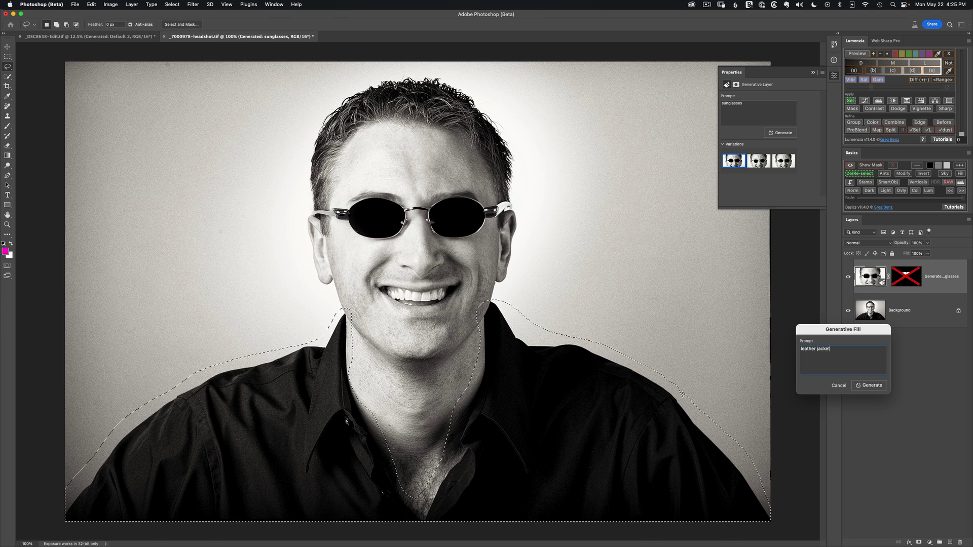
click(869, 385)
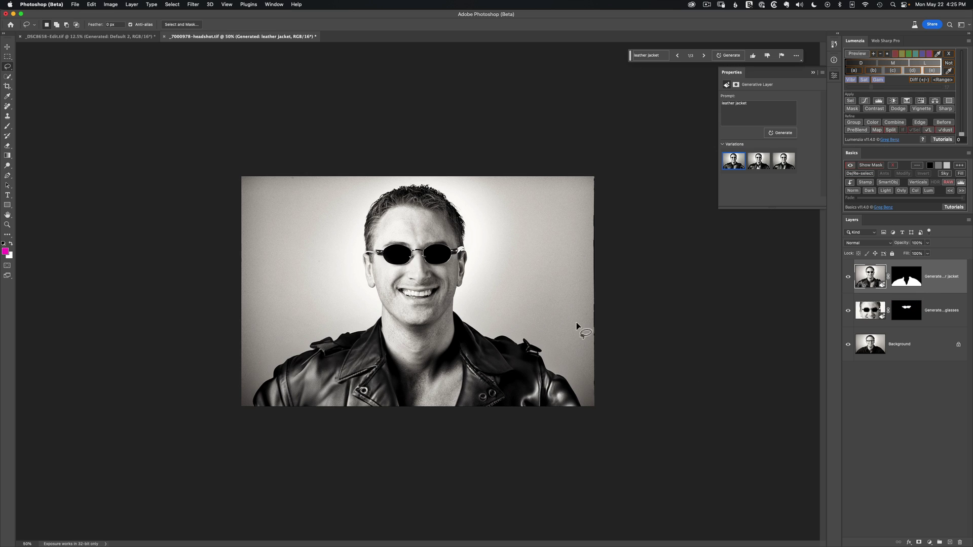
click(758, 162)
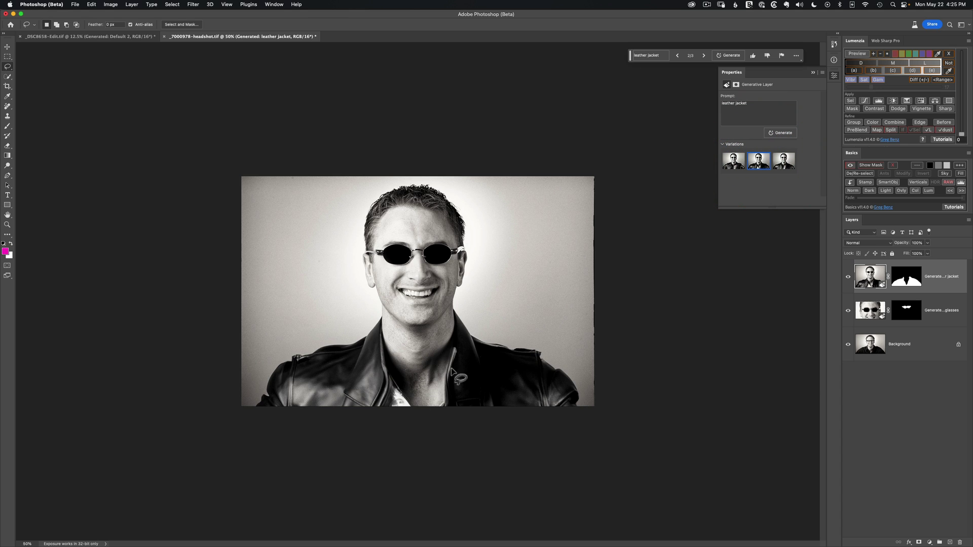
click(782, 166)
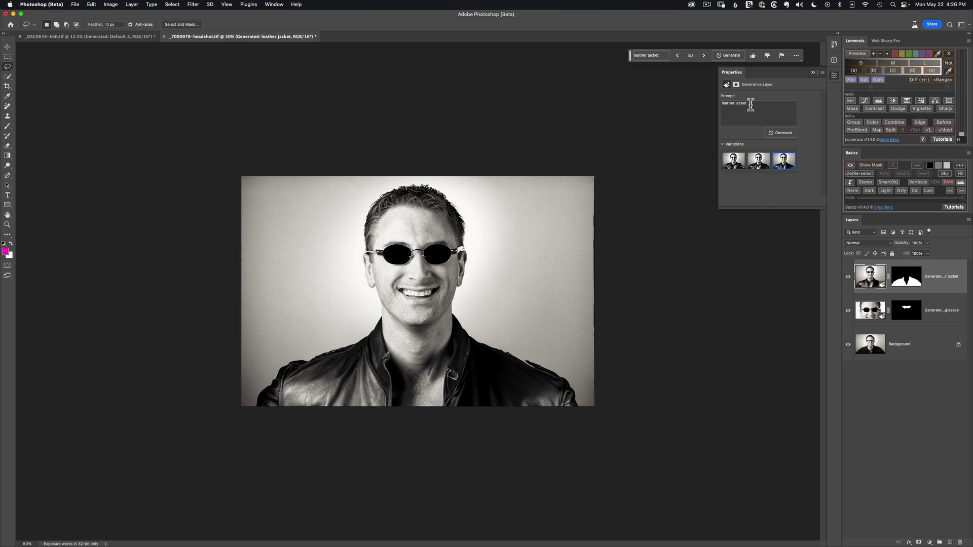
- Change the clothing layer's prompt to "white shirt", regenerate it, and go through the new variations to the third one
drag(755, 104, 678, 100)
text(w)
click(783, 135)
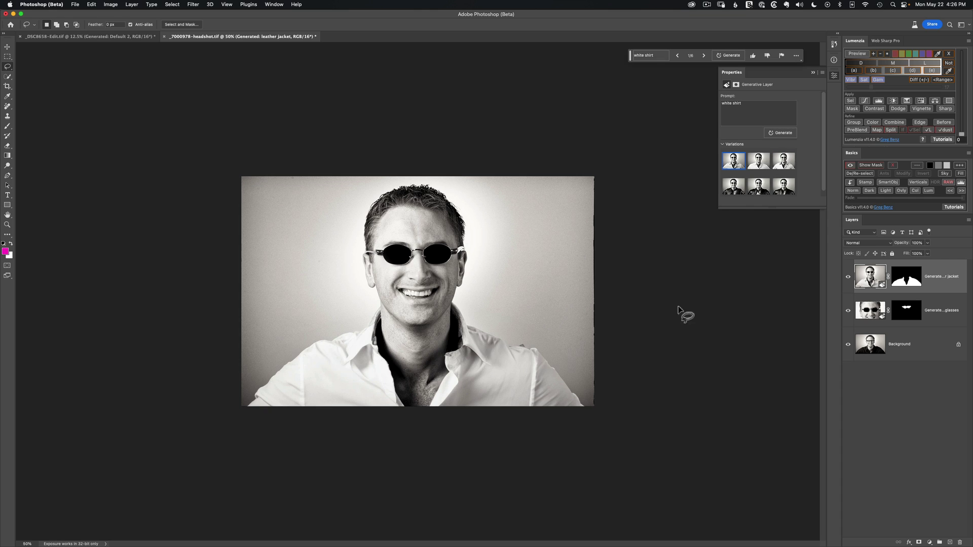
click(760, 163)
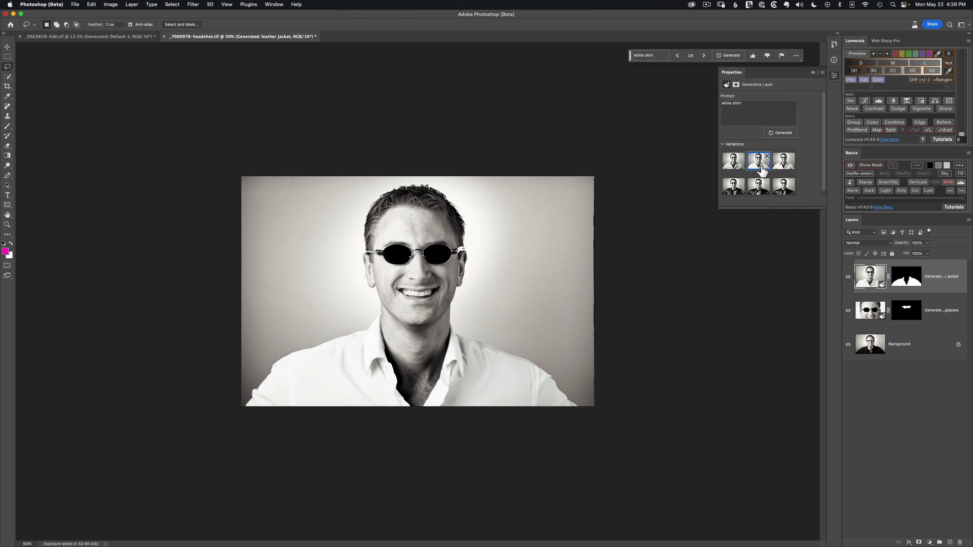
click(783, 166)
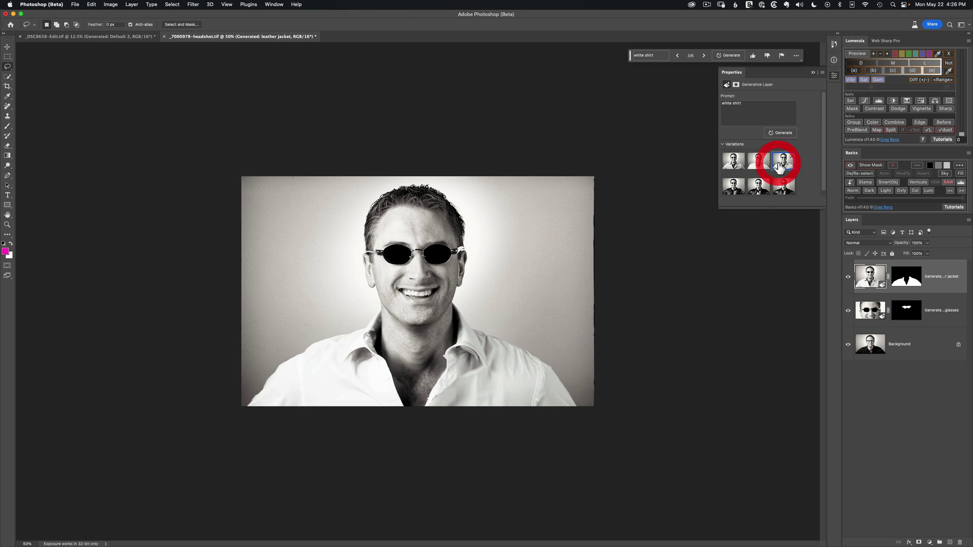